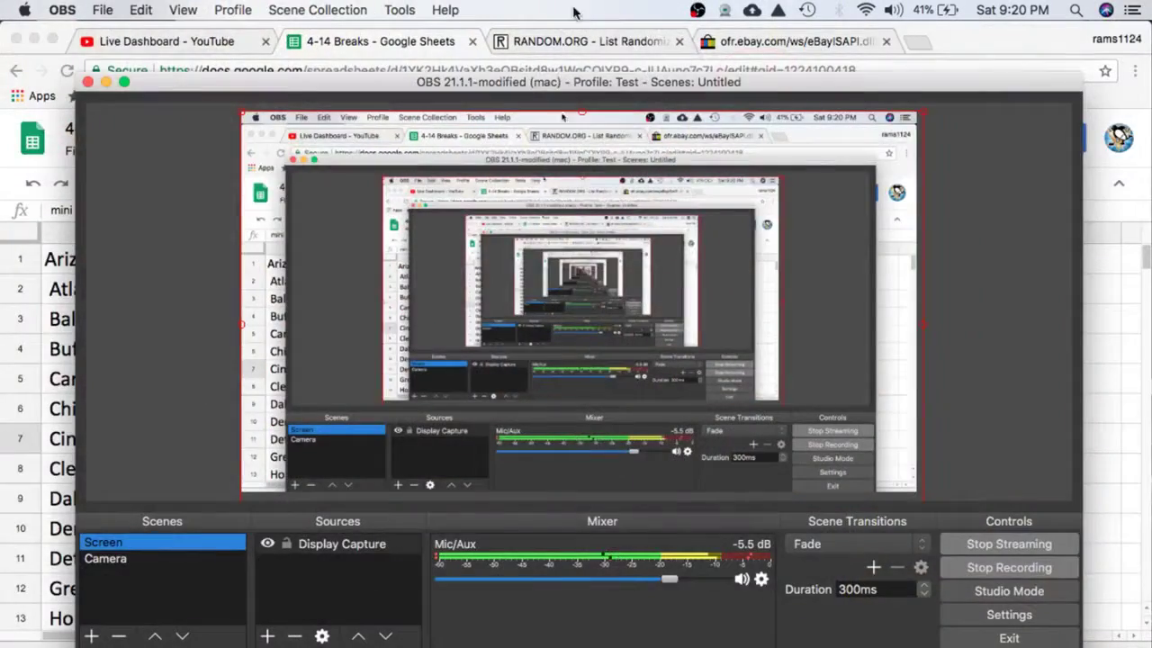
Bring up the eBay time page and reload it to show the current official time.
{"action": "left_click", "coordinate": [756, 52]}
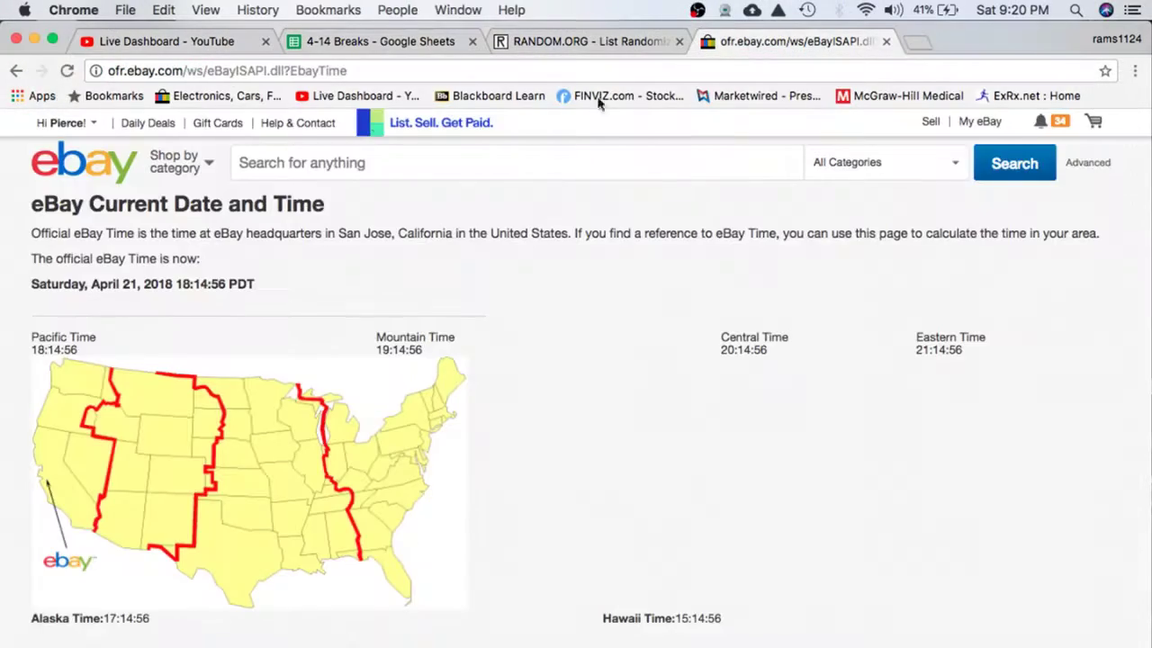
{"action": "left_click", "coordinate": [67, 71]}
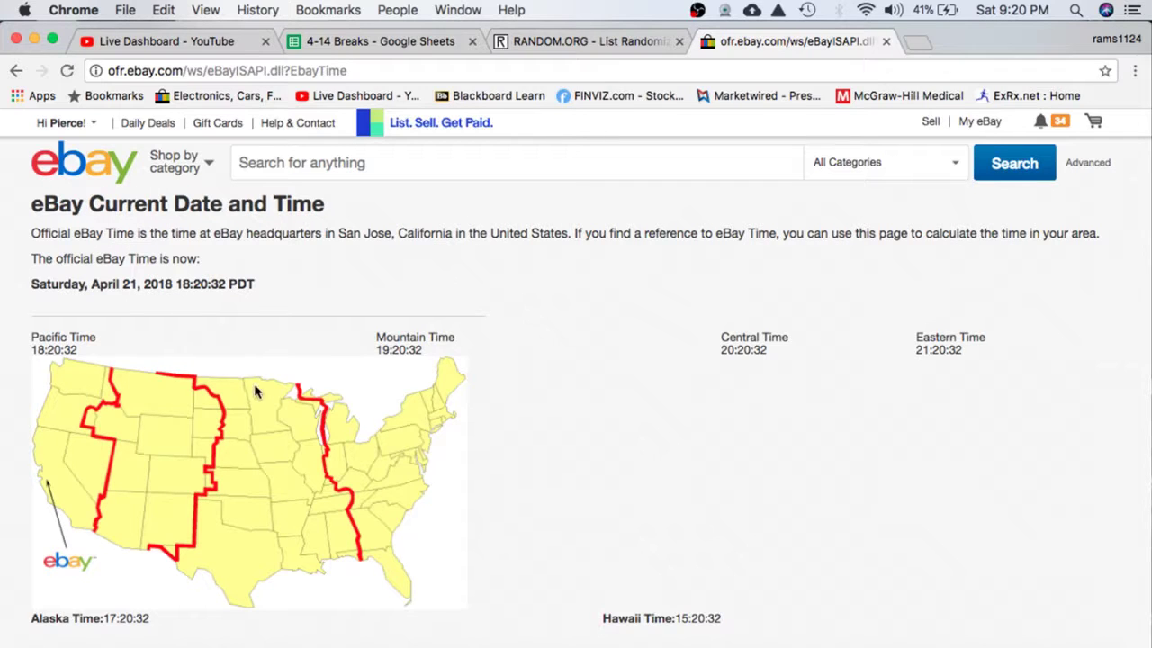
In the 4-14 Breaks spreadsheet's team sheet, enter 1 in cell D1.
{"action": "left_click", "coordinate": [381, 41]}
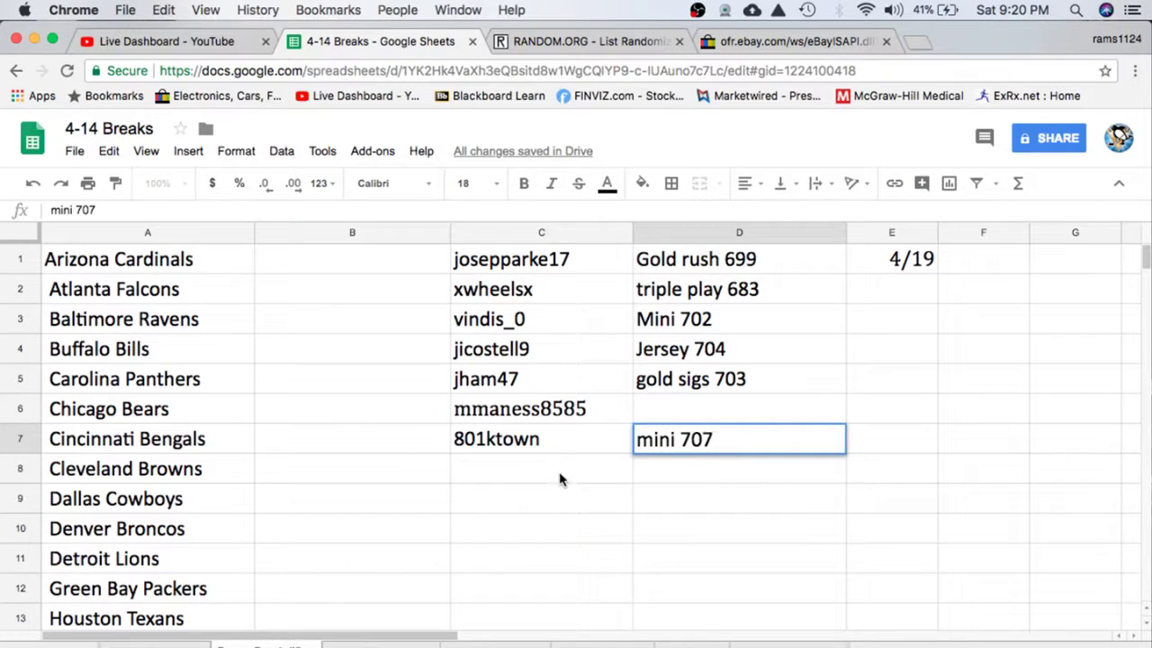
{"action": "key", "text": "alt+Down"}
{"action": "scroll", "coordinate": [570, 441], "scroll_direction": "up", "scroll_amount": 10}
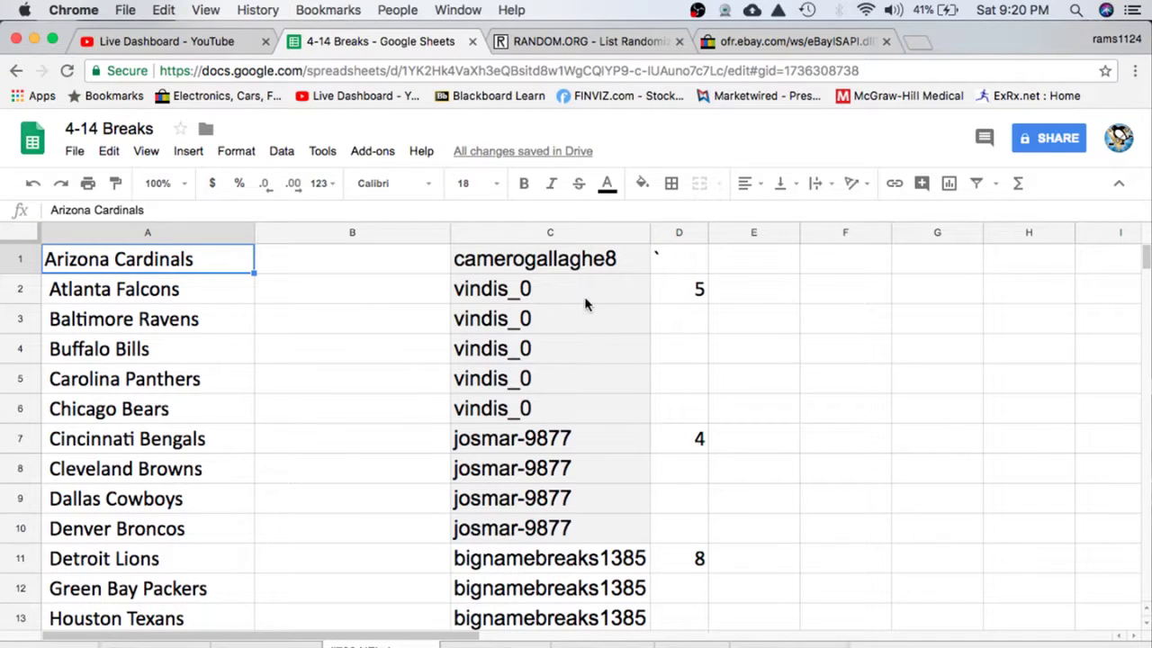
{"action": "left_click", "coordinate": [668, 261]}
{"action": "type", "text": "1"}
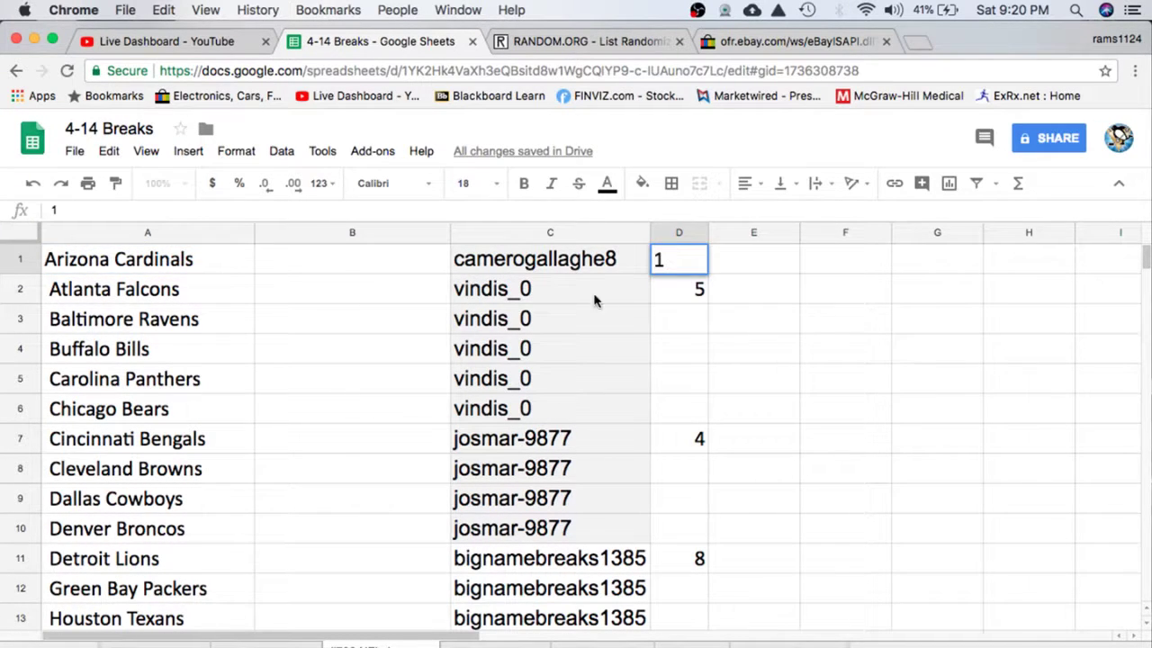
{"action": "left_click", "coordinate": [552, 324]}
Select the whole column C of buyer names for copying.
{"action": "scroll", "coordinate": [546, 360], "scroll_direction": "down", "scroll_amount": 3}
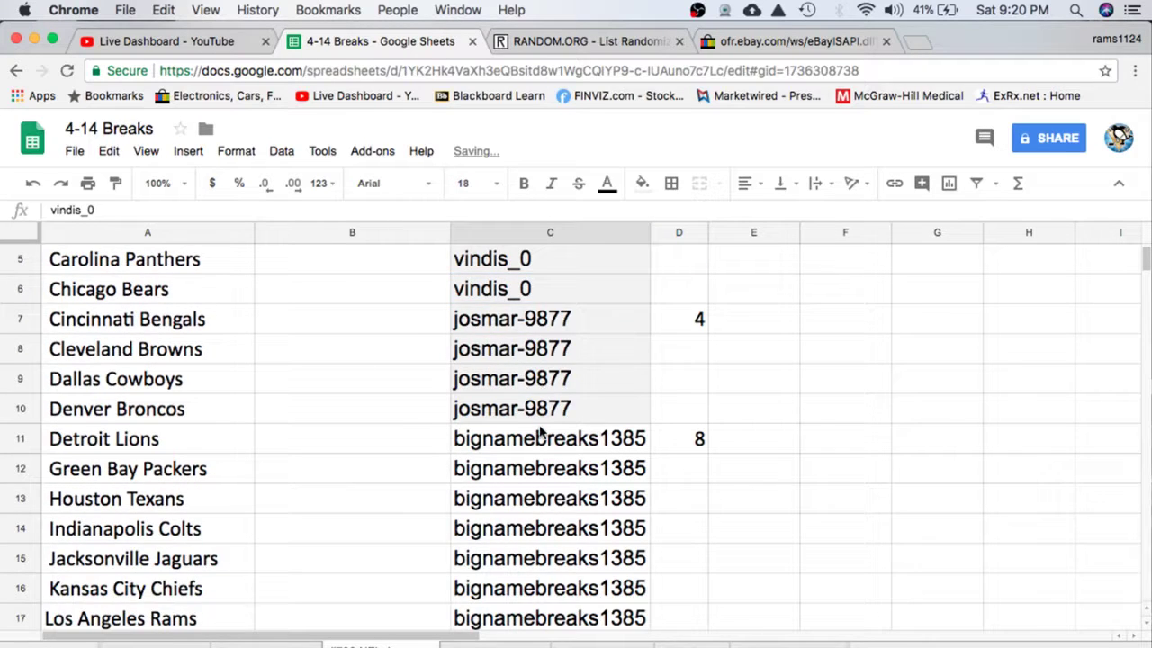
{"action": "scroll", "coordinate": [540, 436], "scroll_direction": "down", "scroll_amount": 5}
{"action": "scroll", "coordinate": [542, 468], "scroll_direction": "down", "scroll_amount": 5}
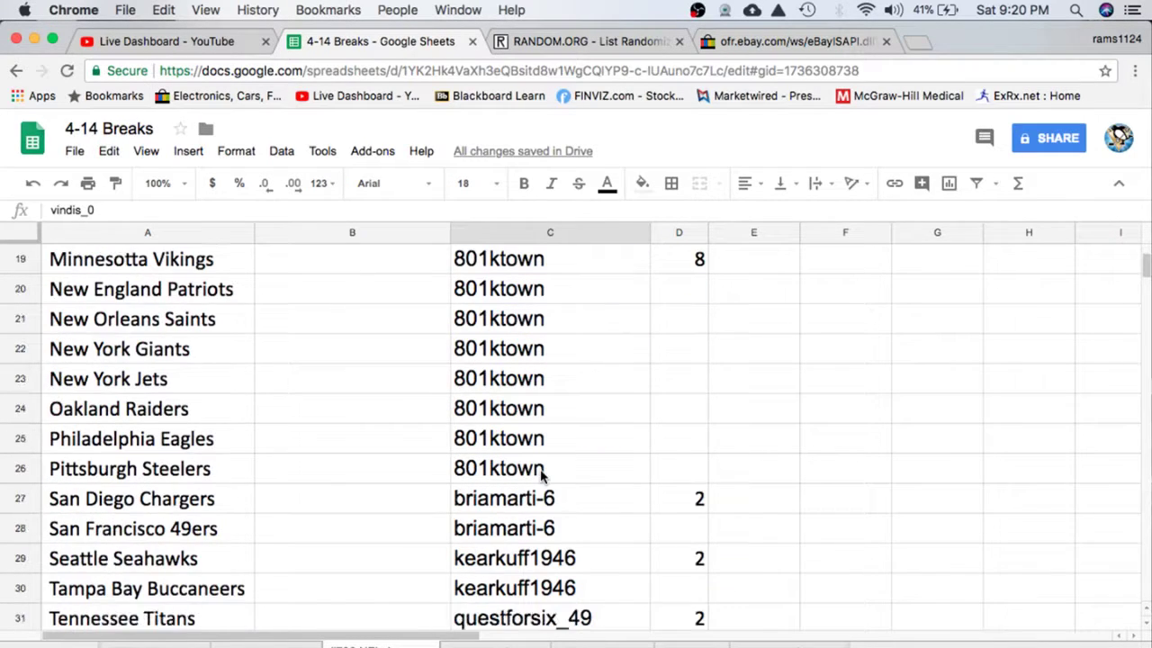
{"action": "scroll", "coordinate": [540, 477], "scroll_direction": "down", "scroll_amount": 3}
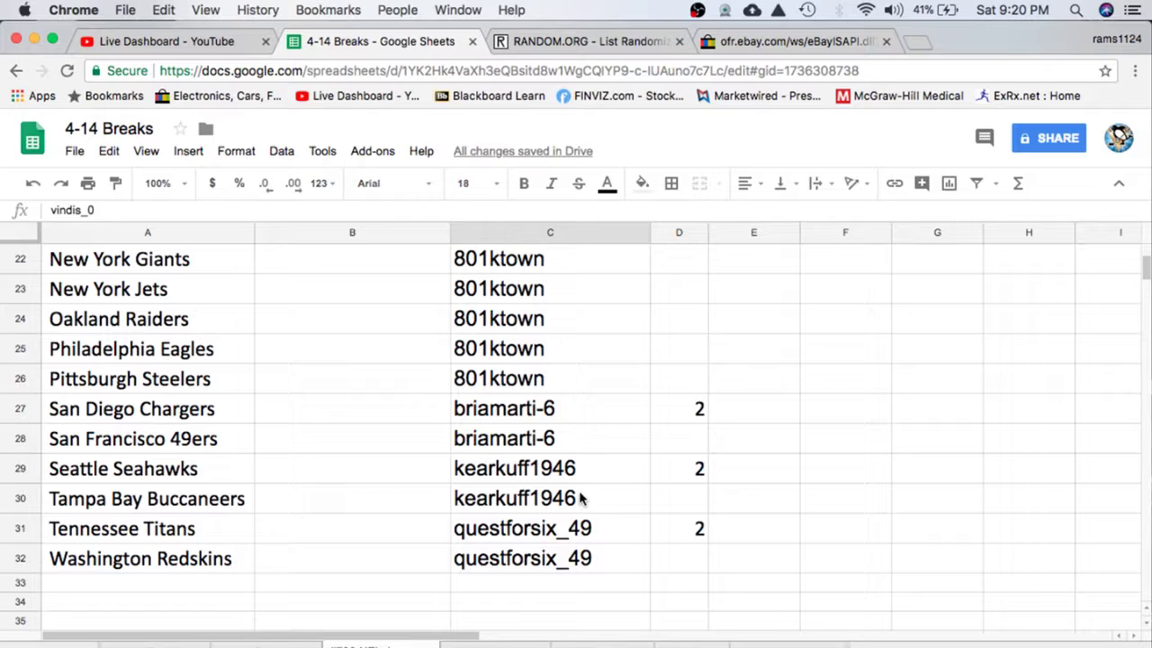
{"action": "left_click", "coordinate": [511, 237]}
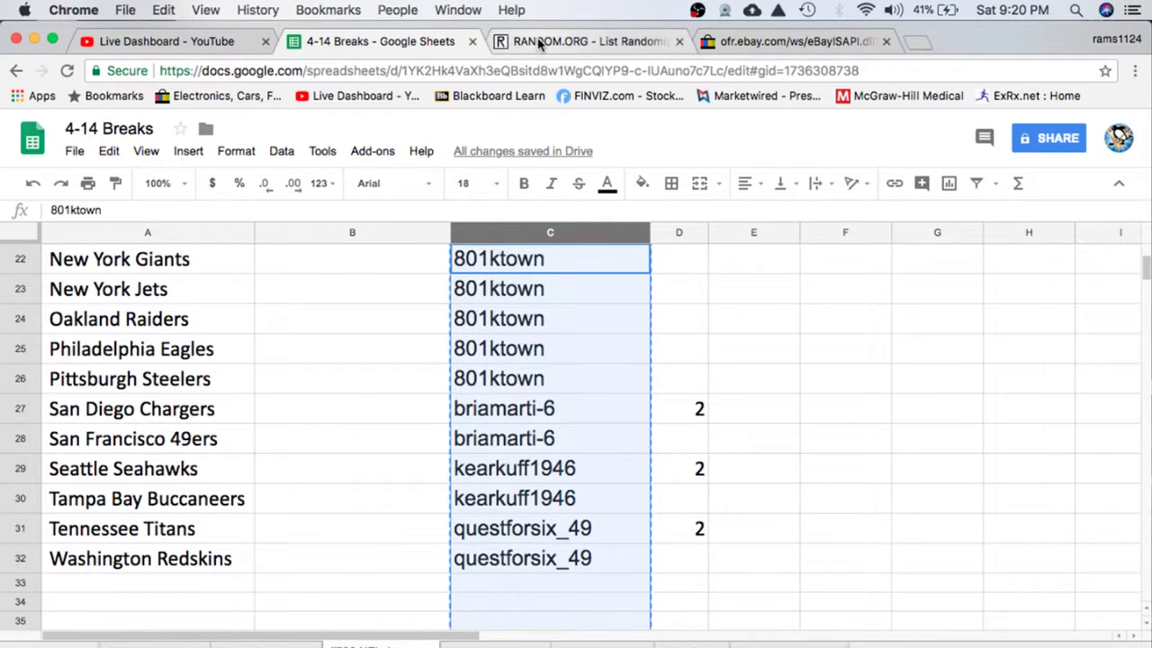
Reload RANDOM.ORG's List Randomizer, paste in the 32 buyer names and randomize them.
{"action": "left_click", "coordinate": [585, 42]}
{"action": "left_click", "coordinate": [581, 70]}
{"action": "key", "text": "Return"}
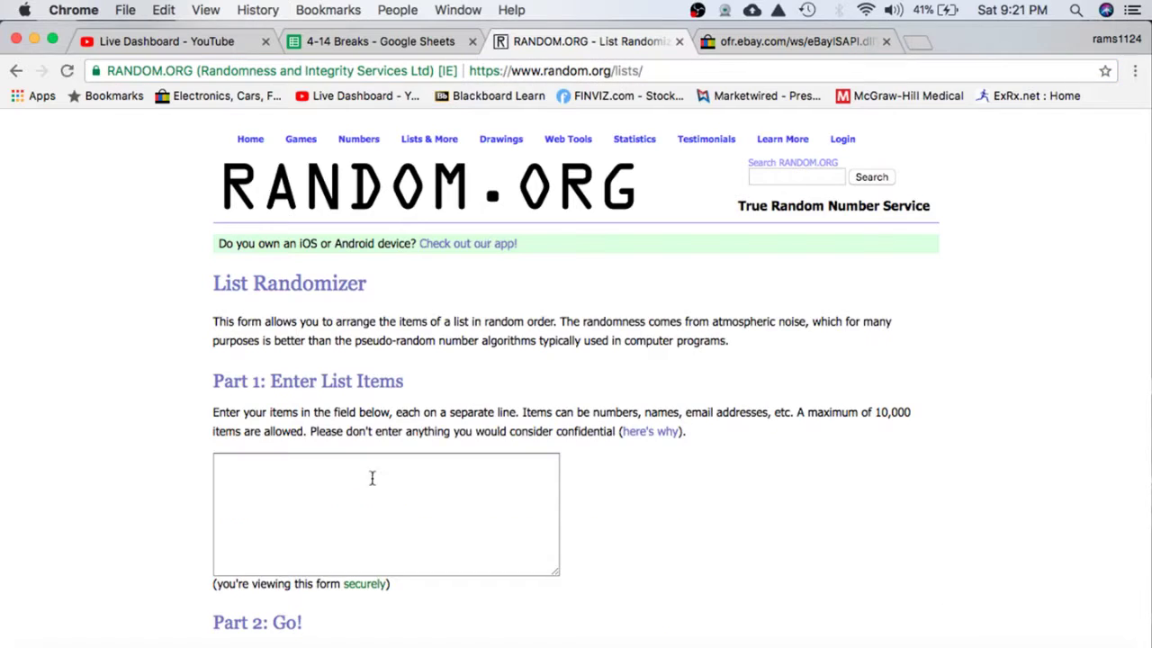
{"action": "left_click", "coordinate": [337, 520]}
{"action": "scroll", "coordinate": [154, 527], "scroll_direction": "down", "scroll_amount": 3}
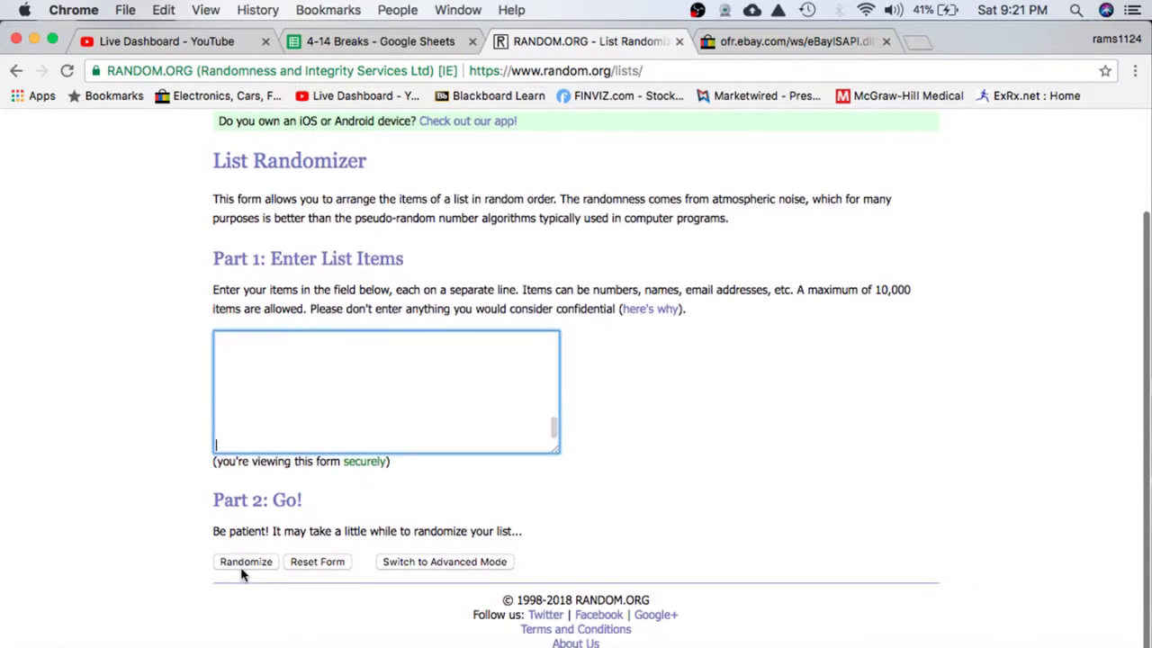
{"action": "left_click", "coordinate": [243, 560]}
Reshuffle the list four more times and select the final randomized order.
{"action": "scroll", "coordinate": [241, 513], "scroll_direction": "down", "scroll_amount": 10}
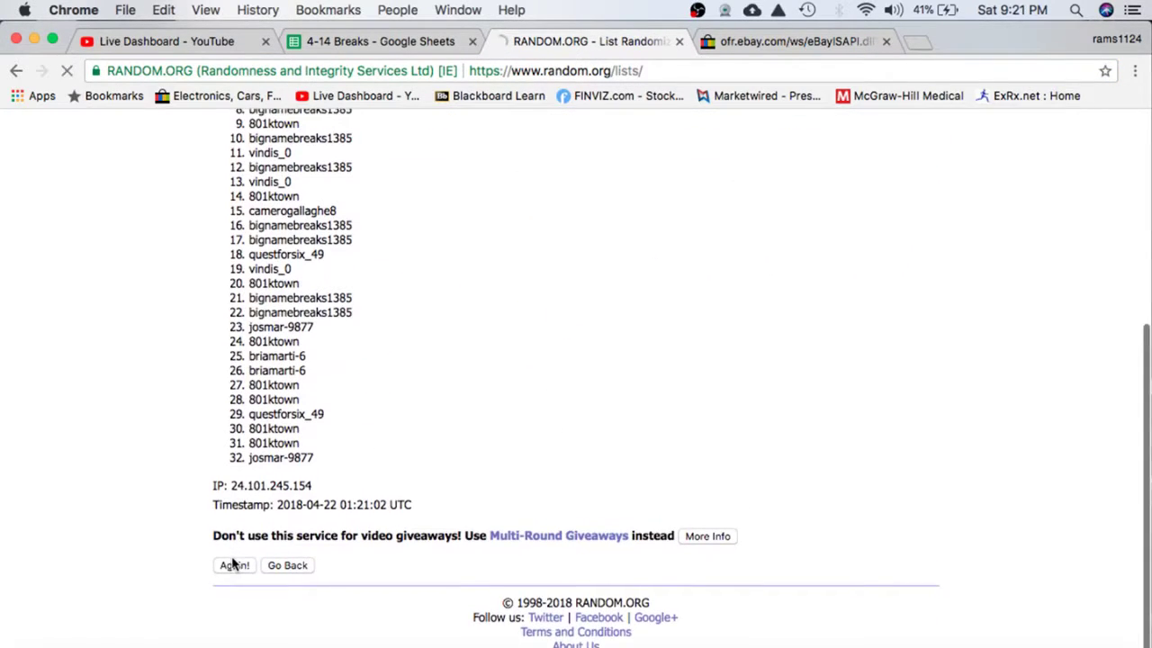
{"action": "left_click", "coordinate": [234, 561]}
{"action": "scroll", "coordinate": [232, 567], "scroll_direction": "down", "scroll_amount": 10}
{"action": "left_click", "coordinate": [231, 566]}
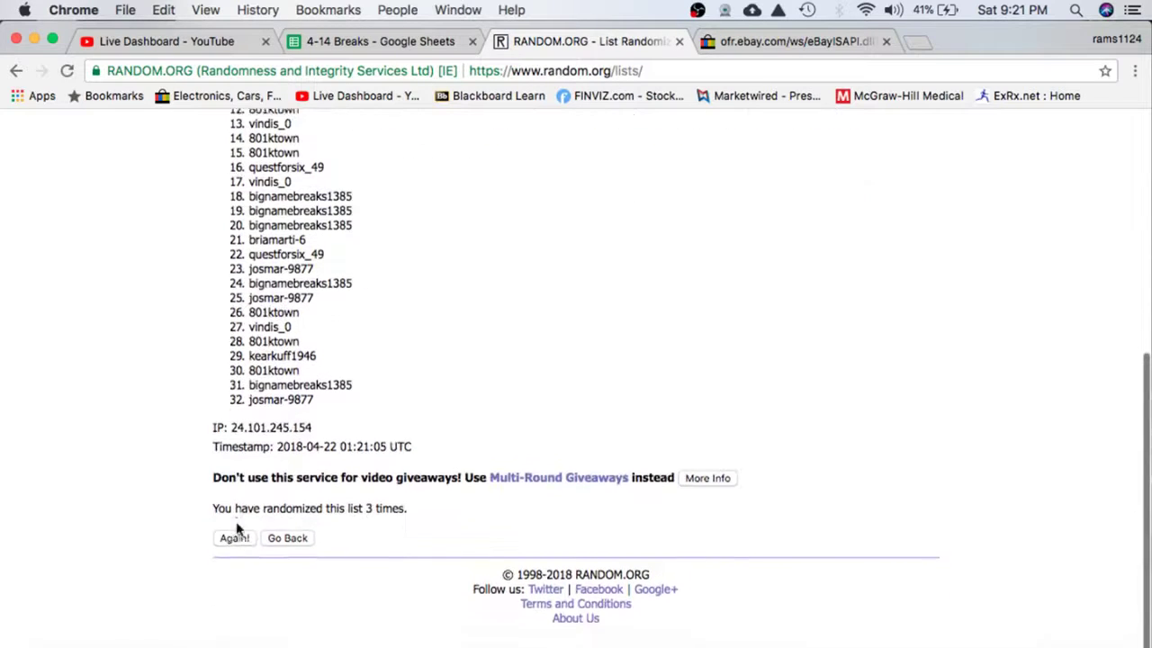
{"action": "left_click", "coordinate": [232, 564]}
{"action": "scroll", "coordinate": [232, 522], "scroll_direction": "down", "scroll_amount": 10}
{"action": "left_click", "coordinate": [231, 558]}
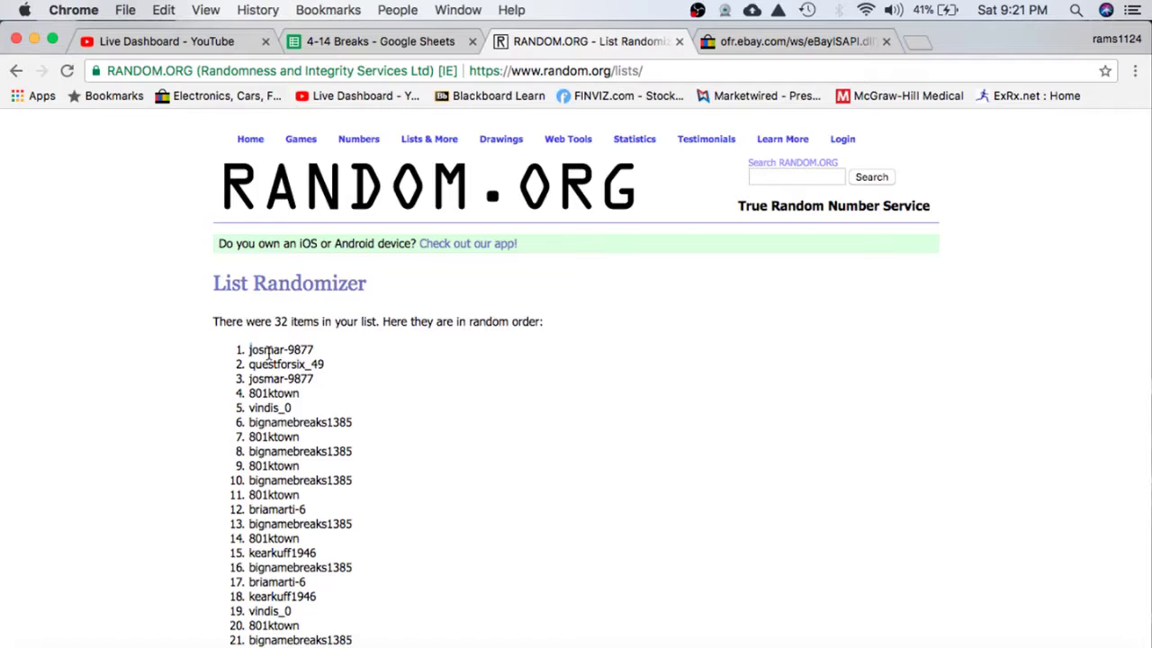
{"action": "mouse_move", "coordinate": [267, 352]}
{"action": "left_mouse_down"}
{"action": "mouse_move", "coordinate": [306, 641]}
{"action": "mouse_move", "coordinate": [307, 600]}
{"action": "left_mouse_up"}
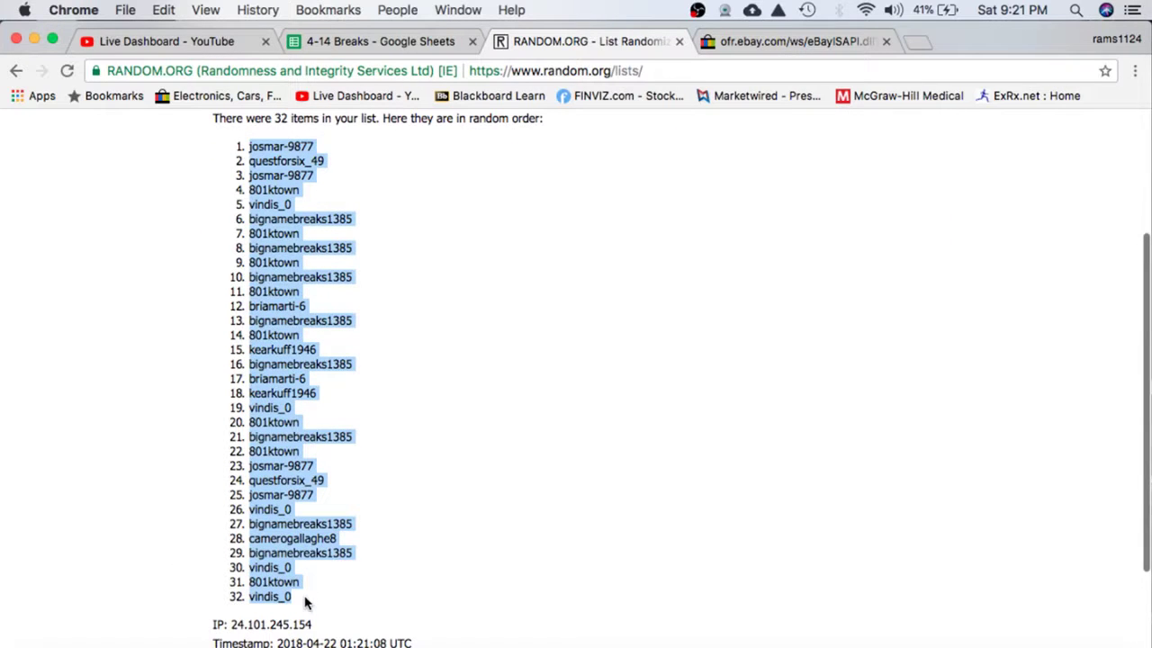
{"action": "scroll", "coordinate": [306, 601], "scroll_direction": "down", "scroll_amount": 3}
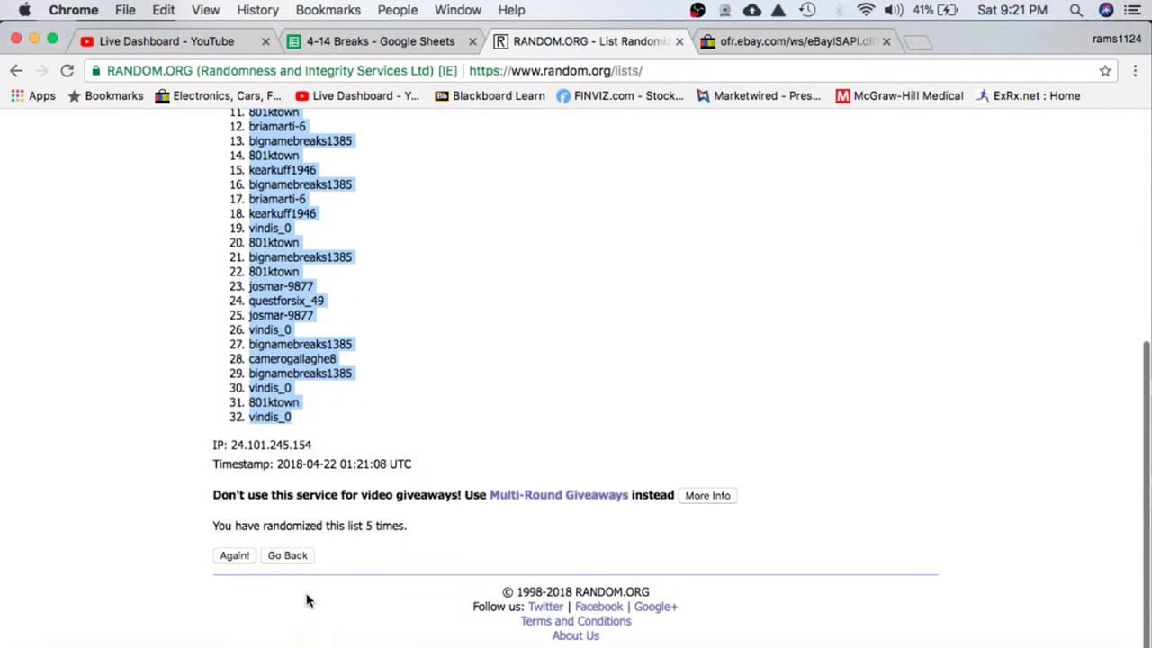
{"action": "left_click", "coordinate": [354, 38]}
{"action": "left_click", "coordinate": [339, 232]}
{"action": "key", "text": "super+v"}
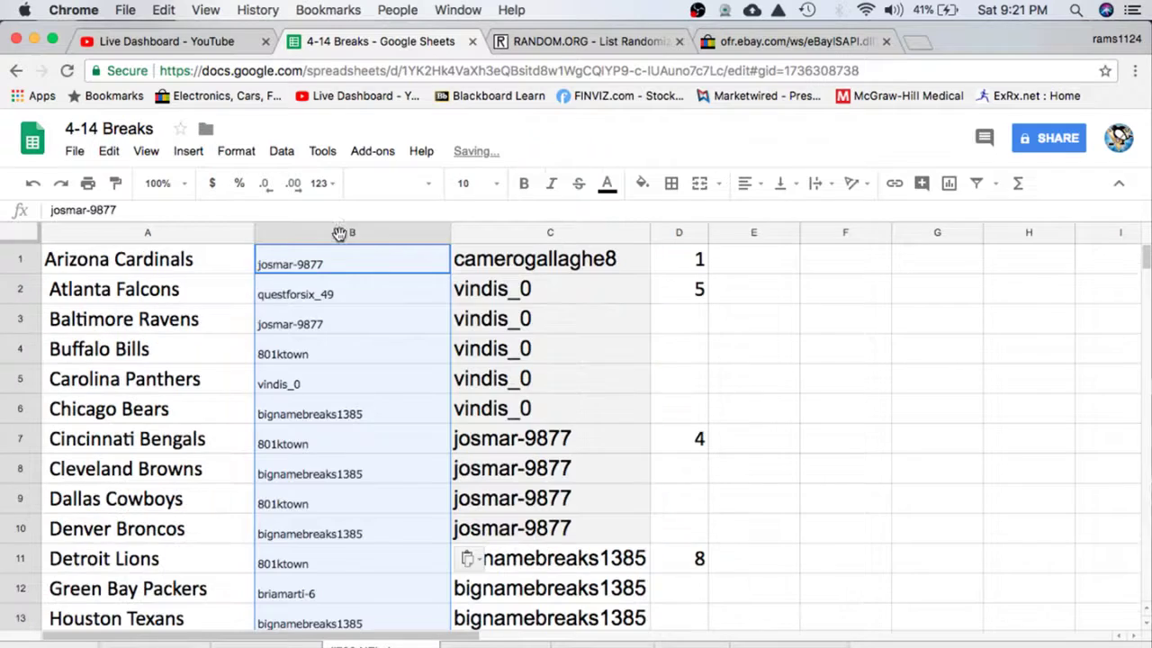
{"action": "left_click", "coordinate": [473, 183]}
{"action": "left_click", "coordinate": [495, 415]}
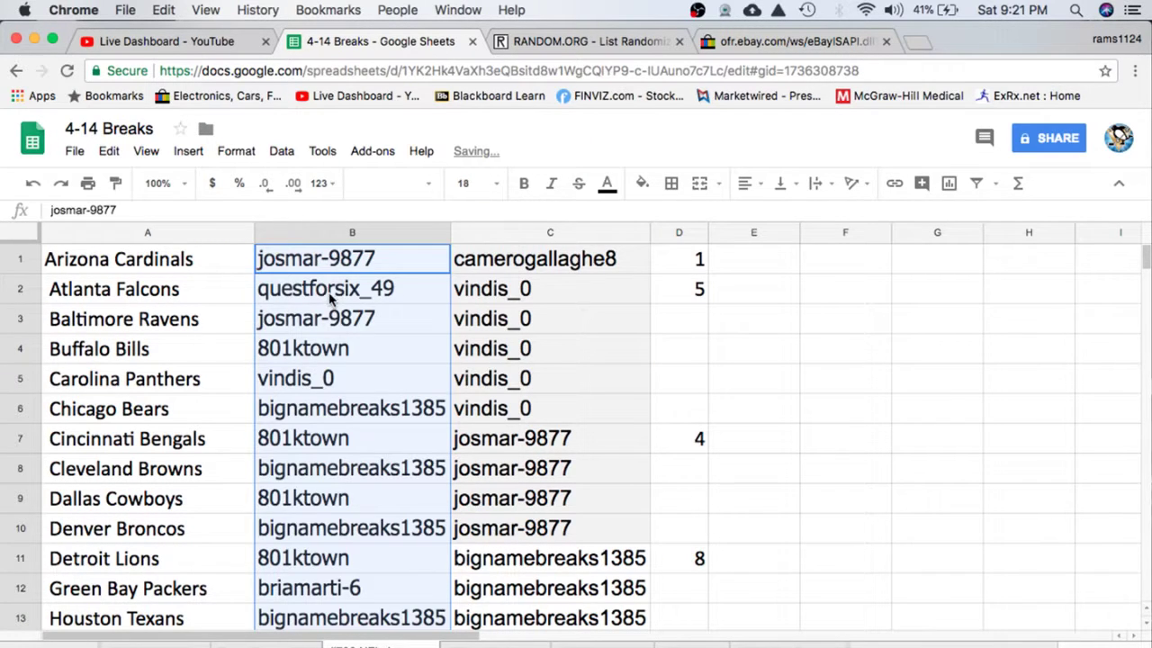
{"action": "left_click", "coordinate": [342, 258]}
{"action": "key", "text": "Down"}
{"action": "key", "text": "Down"}
{"action": "key", "text": "Down"}
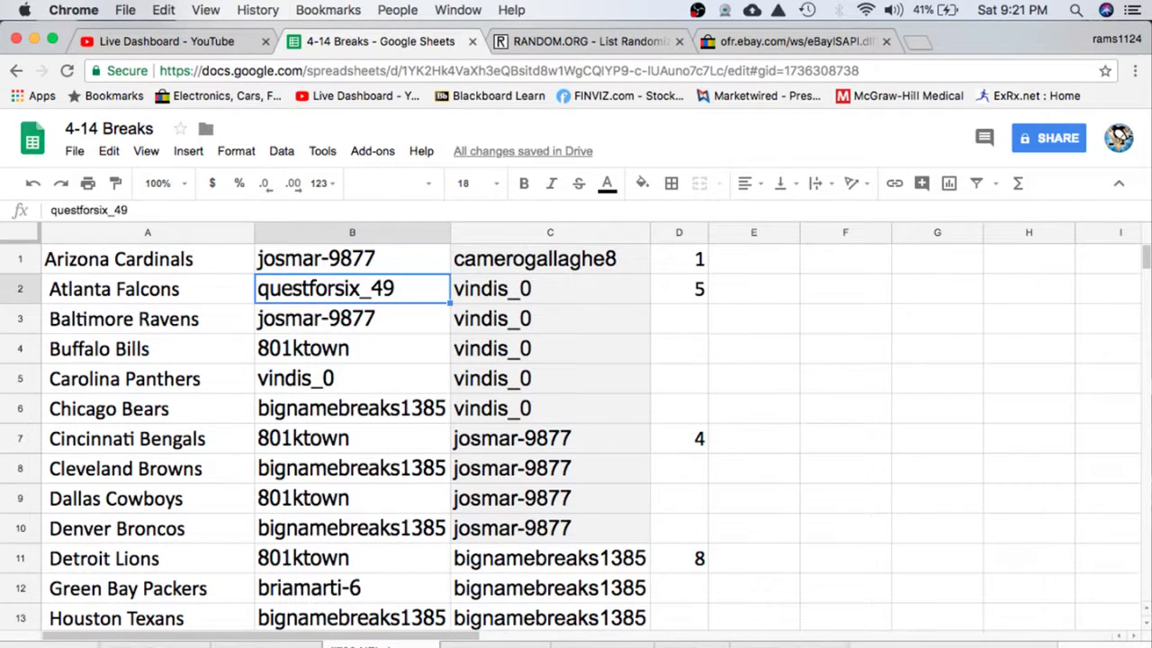
{"action": "key", "text": "Down"}
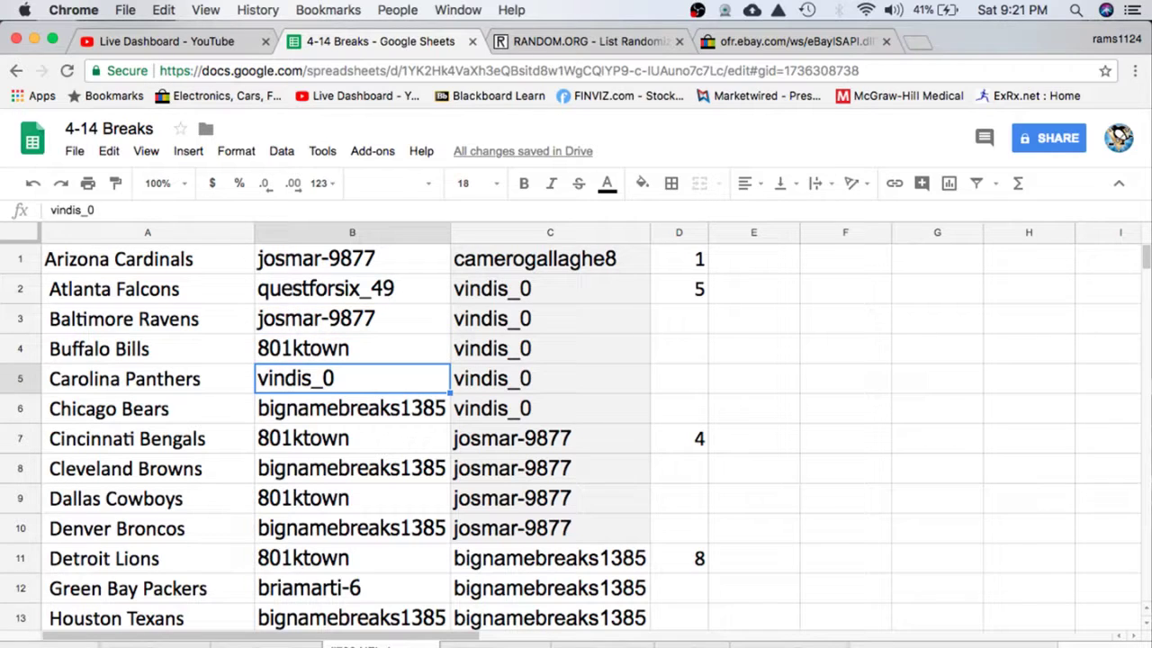
{"action": "key", "text": "Down"}
{"action": "key", "text": "Down"}
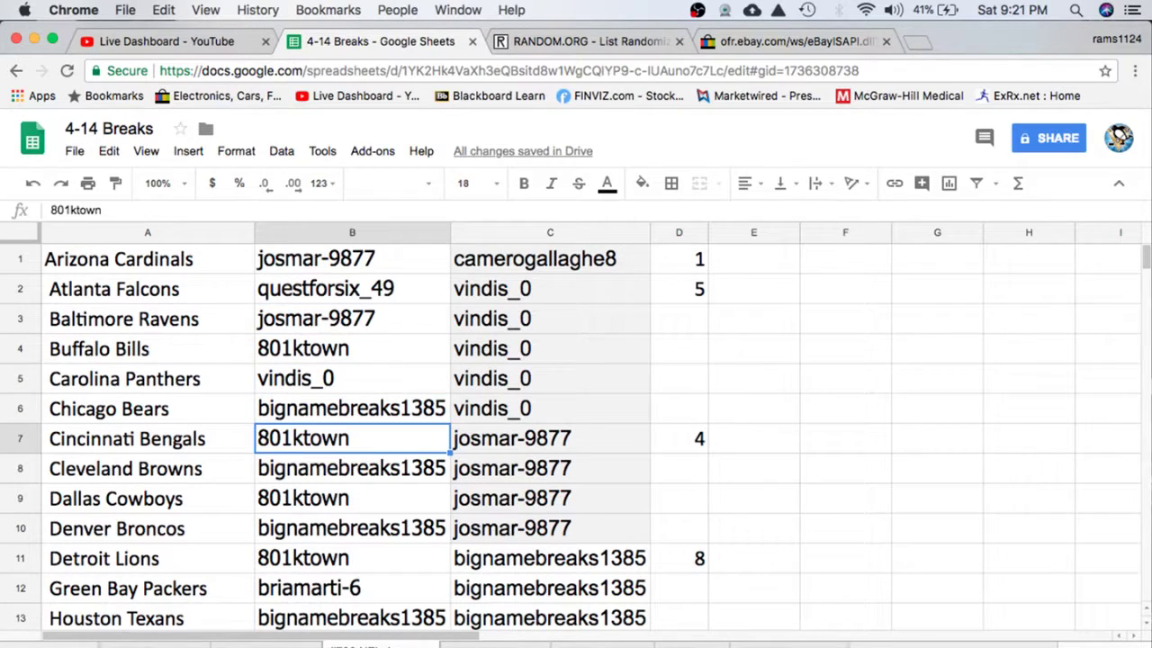
{"action": "key", "text": "Down"}
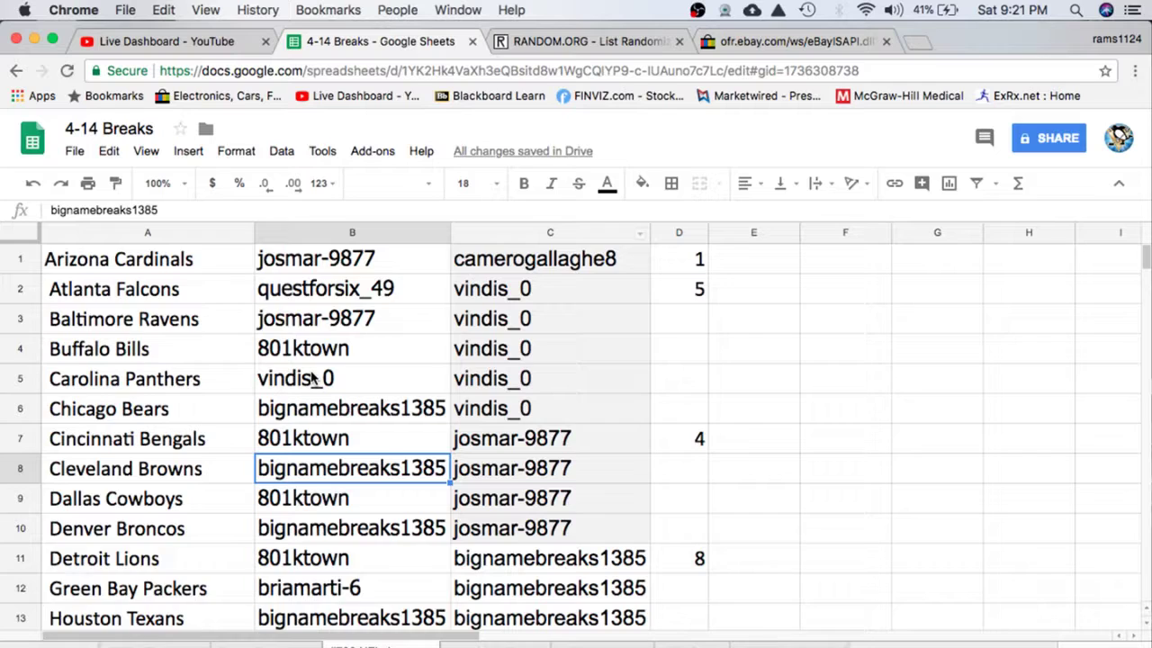
{"action": "scroll", "coordinate": [313, 378], "scroll_direction": "down", "scroll_amount": 5}
{"action": "key", "text": "Down"}
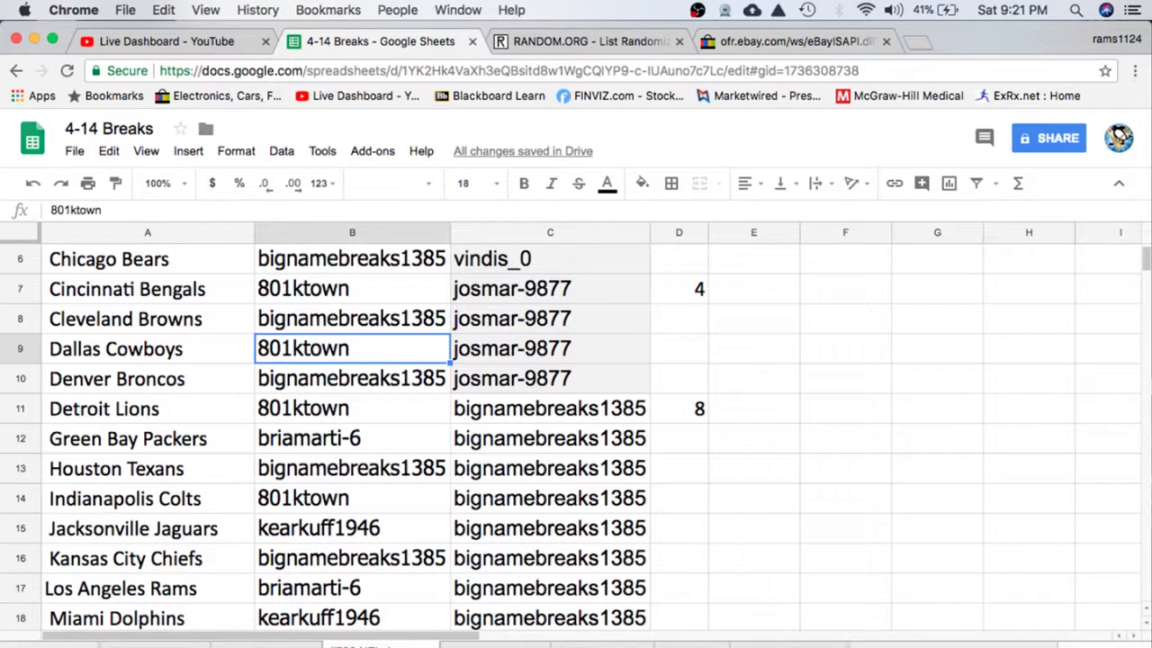
{"action": "key", "text": "Down"}
{"action": "key", "text": "Down"}
{"action": "key", "text": "Down"}
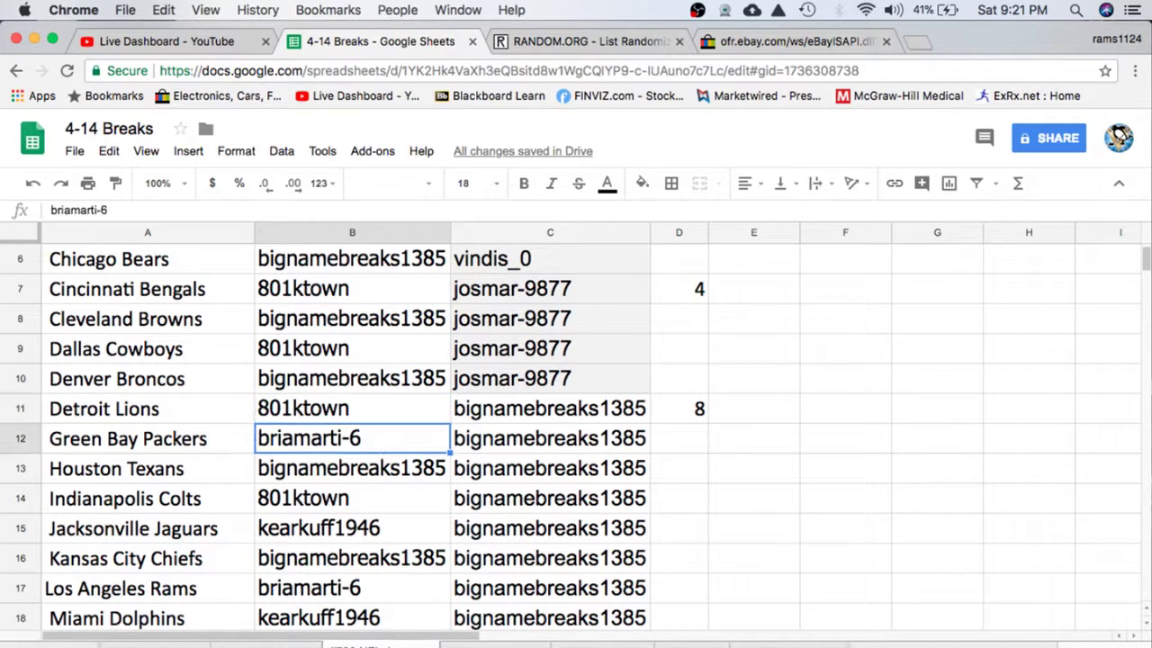
{"action": "key", "text": "Down"}
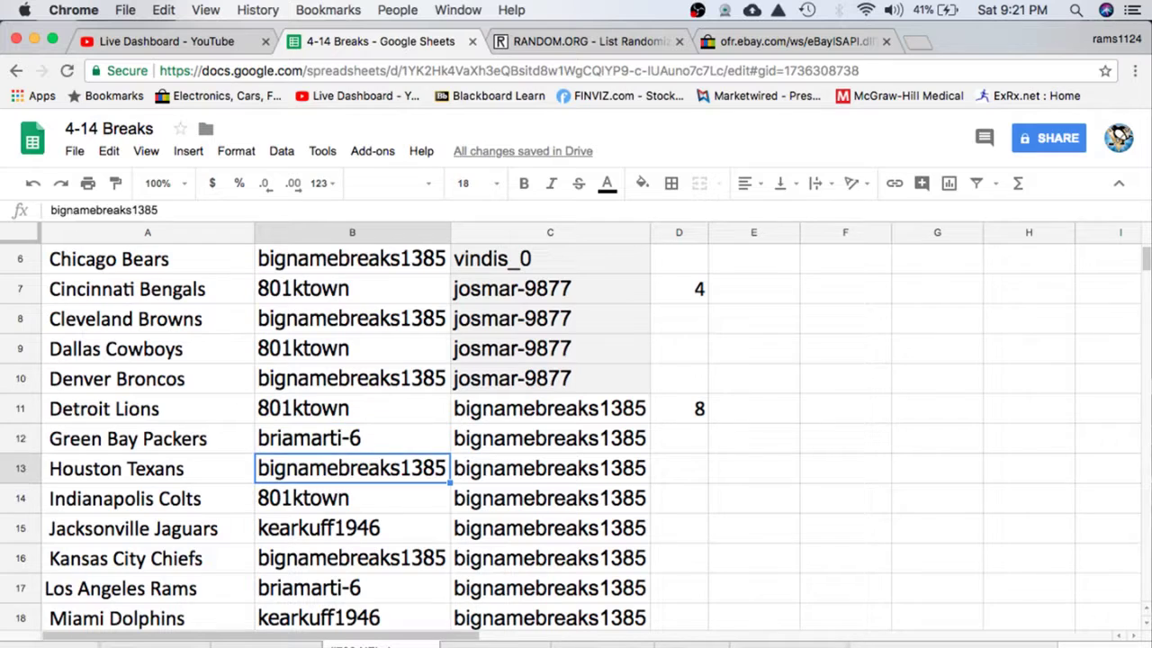
{"action": "key", "text": "Down"}
{"action": "scroll", "coordinate": [353, 437], "scroll_direction": "down", "scroll_amount": 3}
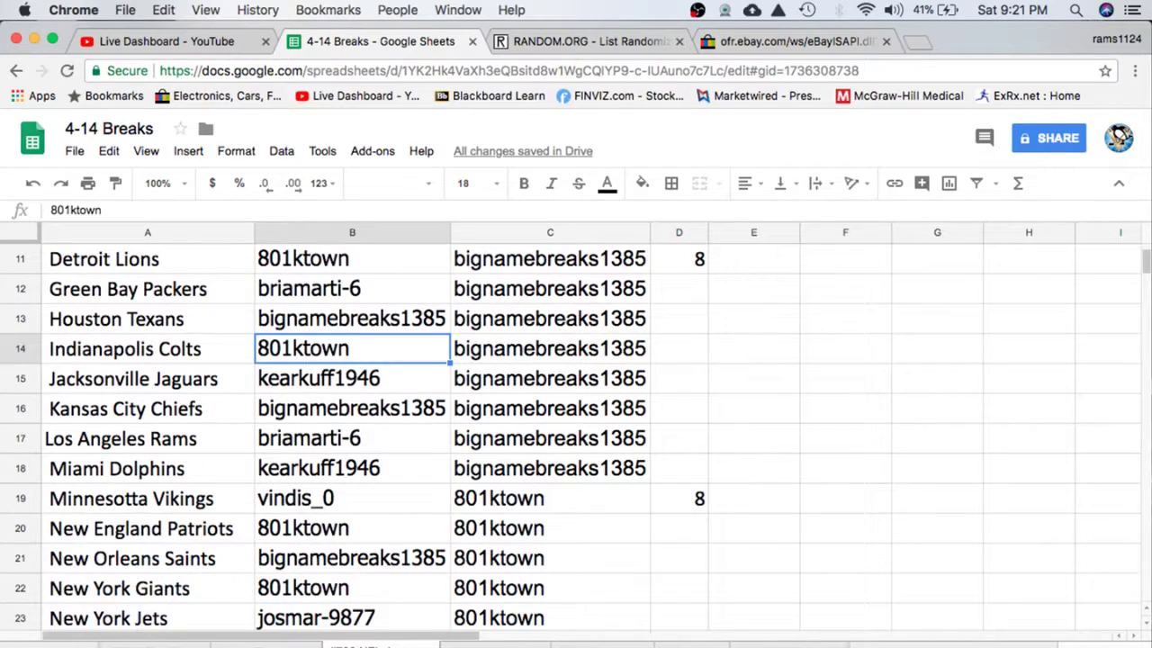
{"action": "key", "text": "Down"}
{"action": "key", "text": "Down"}
{"action": "key", "text": "Down"}
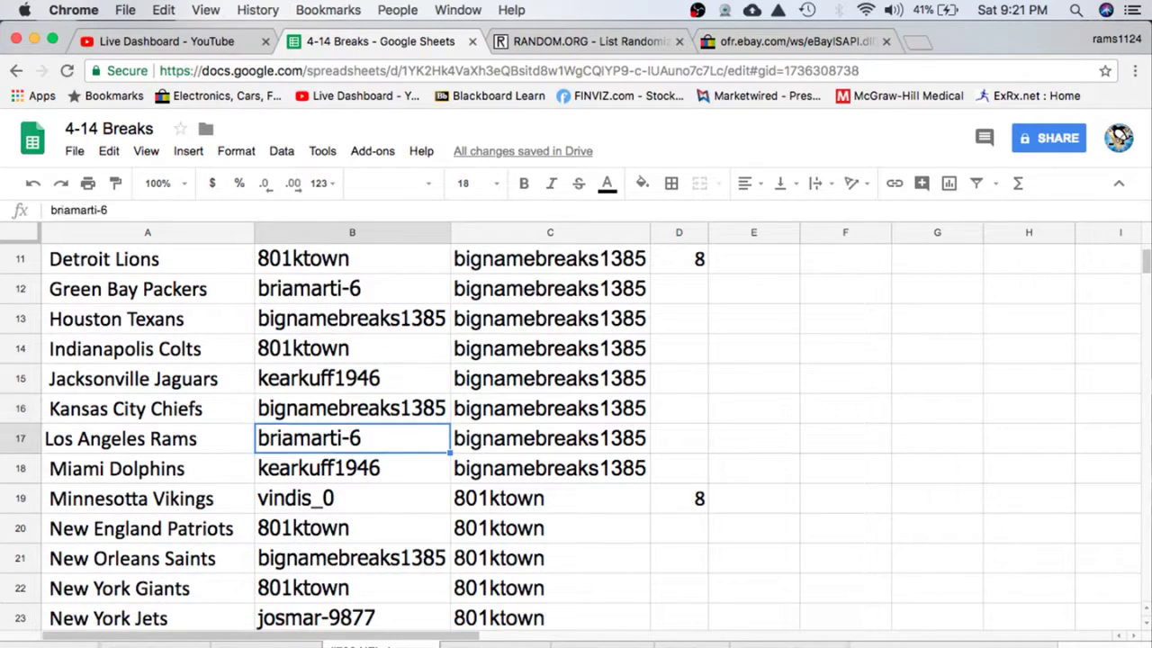
{"action": "scroll", "coordinate": [576, 437], "scroll_direction": "down", "scroll_amount": 2}
{"action": "key", "text": "Down"}
{"action": "key", "text": "Down"}
{"action": "key", "text": "Down"}
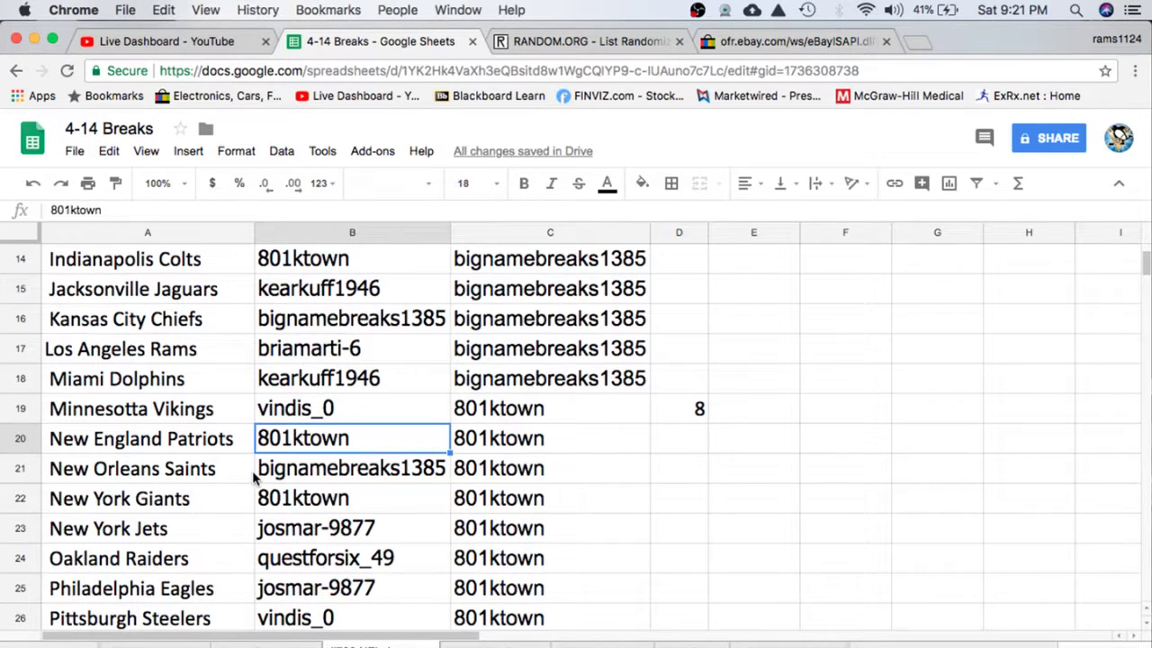
{"action": "scroll", "coordinate": [254, 479], "scroll_direction": "down", "scroll_amount": 4}
{"action": "key", "text": "Down"}
{"action": "key", "text": "Down"}
{"action": "key", "text": "Down"}
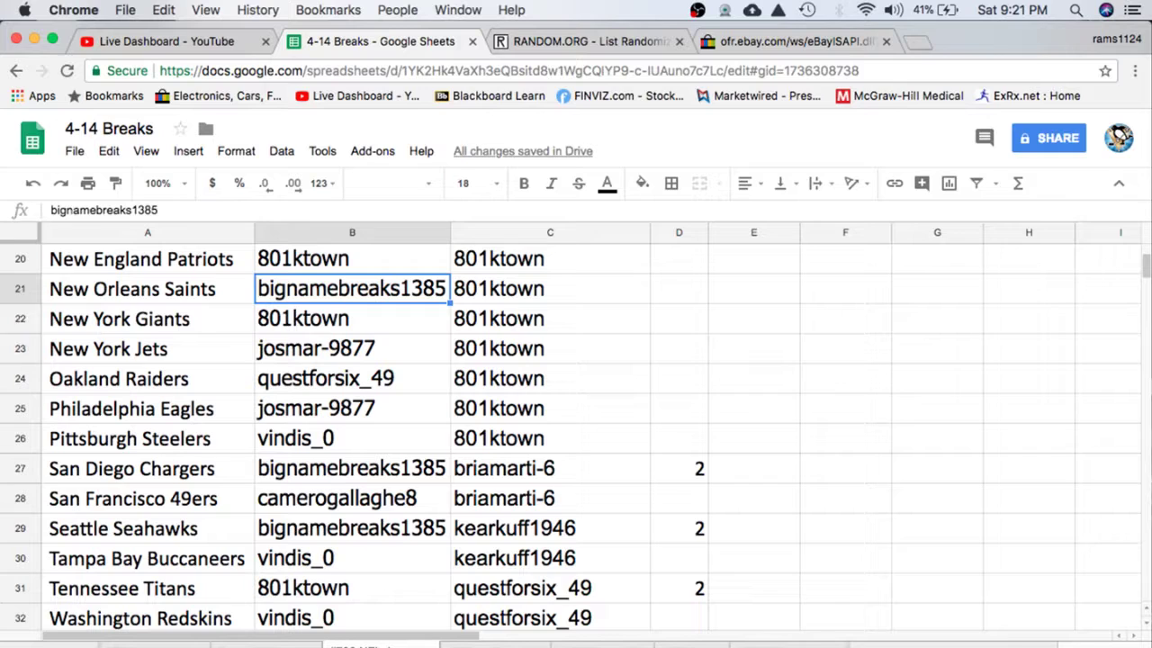
{"action": "key", "text": "Down"}
{"action": "key", "text": "Down"}
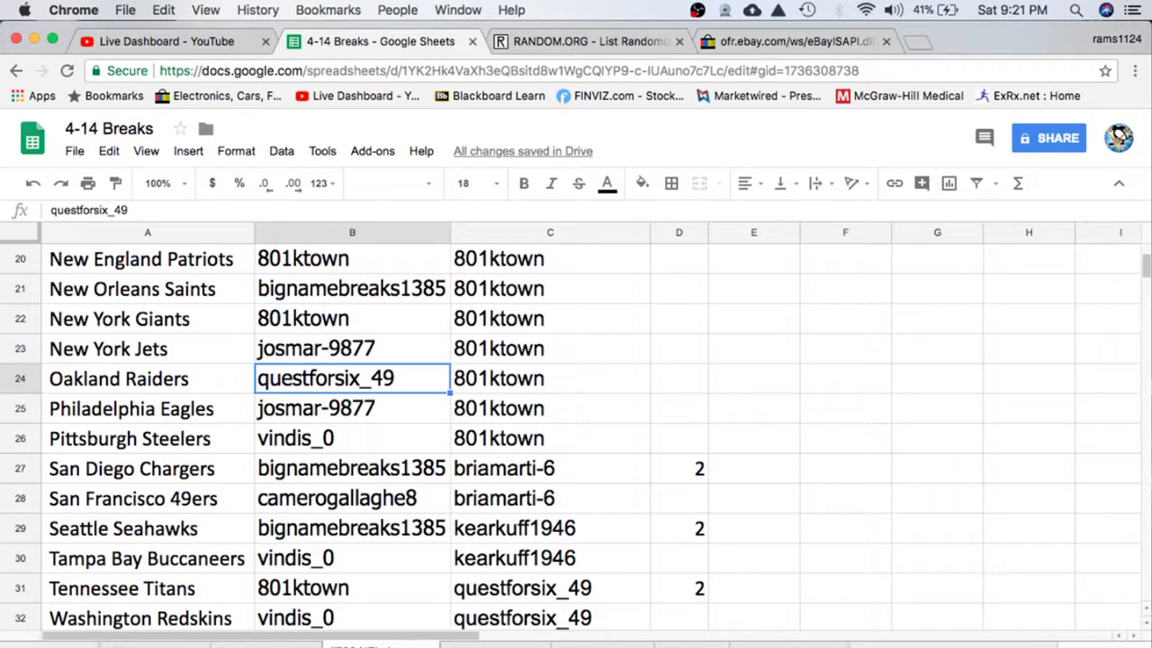
{"action": "key", "text": "Down"}
{"action": "key", "text": "Down"}
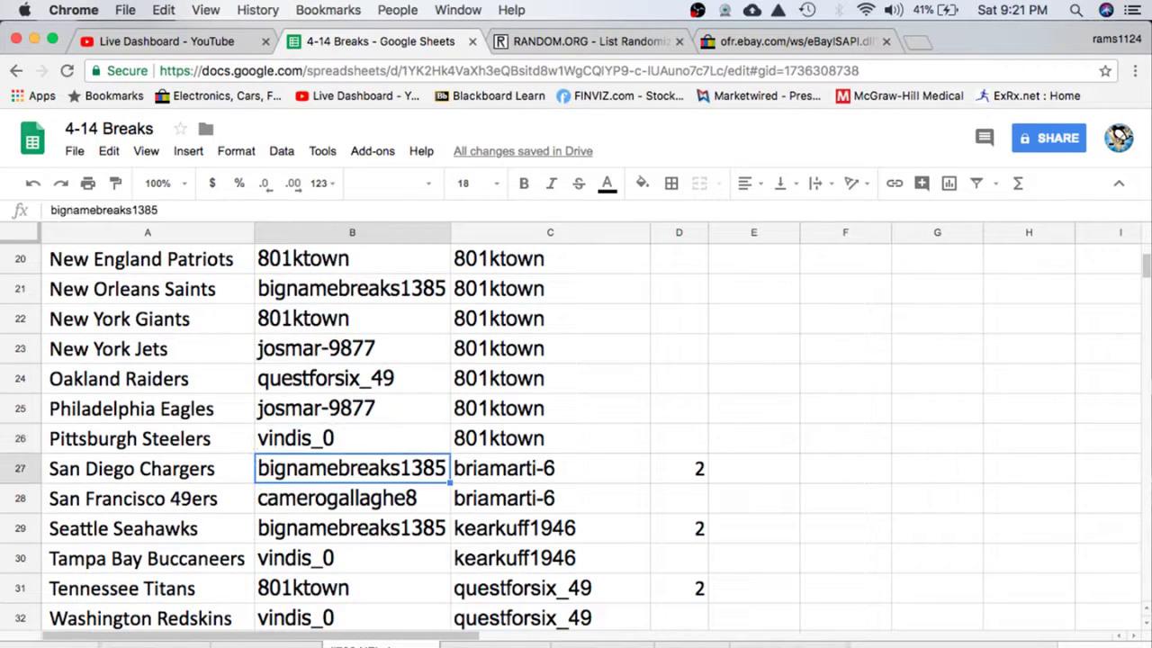
{"action": "scroll", "coordinate": [576, 432], "scroll_direction": "down", "scroll_amount": 2}
{"action": "key", "text": "Down"}
{"action": "key", "text": "Down"}
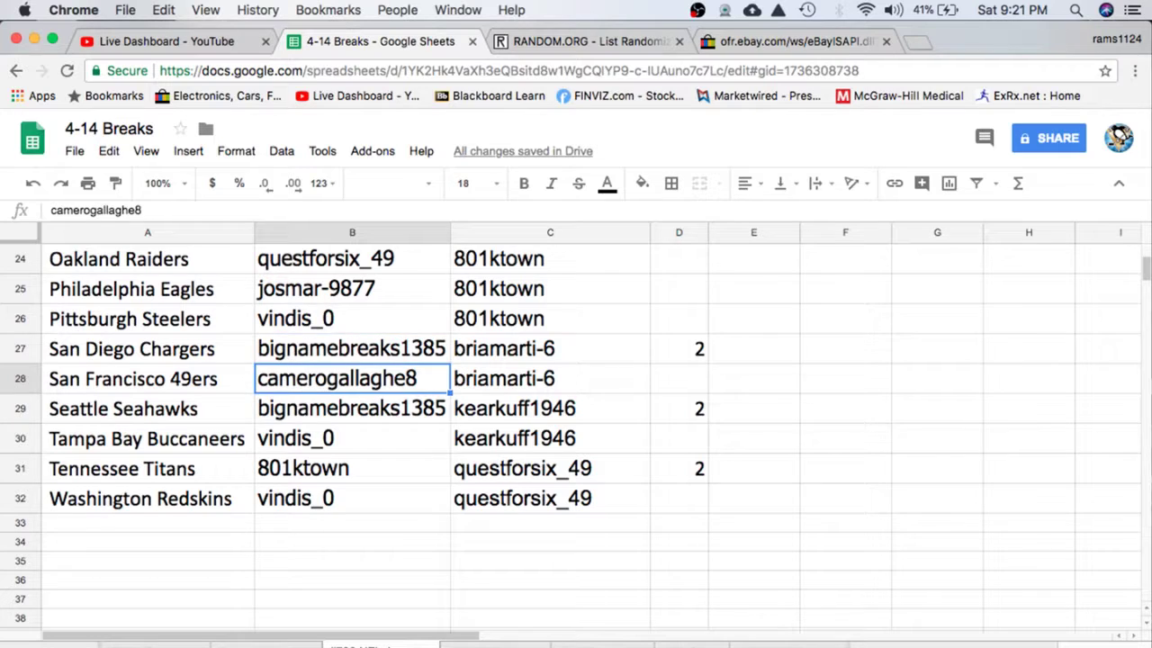
{"action": "key", "text": "Down"}
{"action": "key", "text": "Down"}
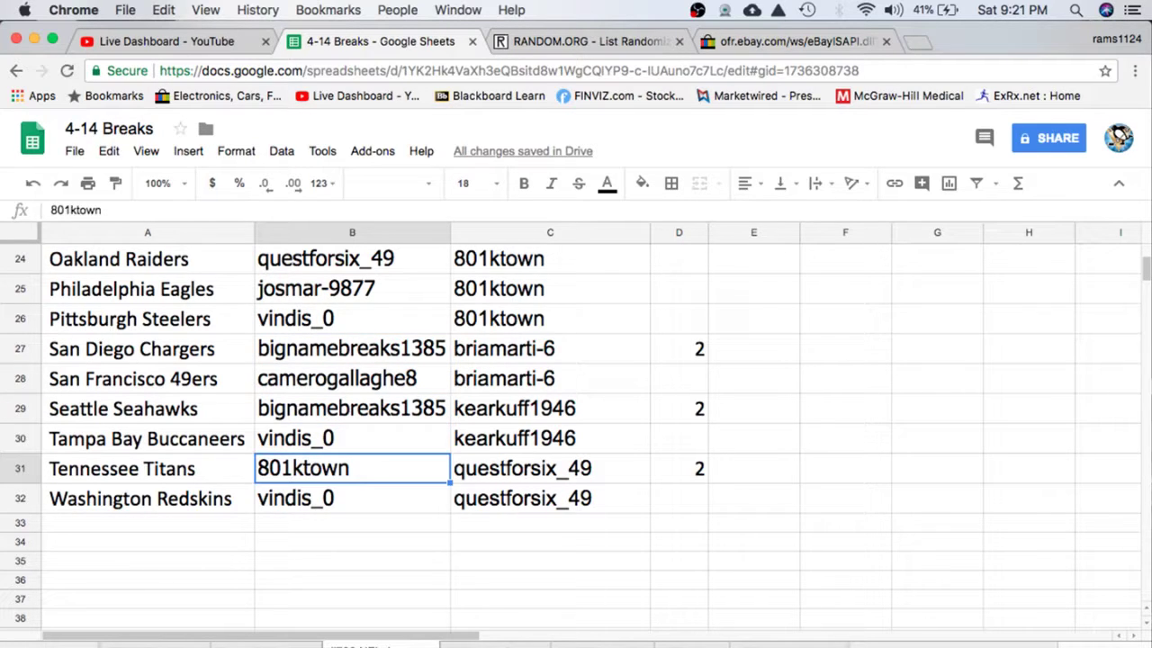
{"action": "key", "text": "Down"}
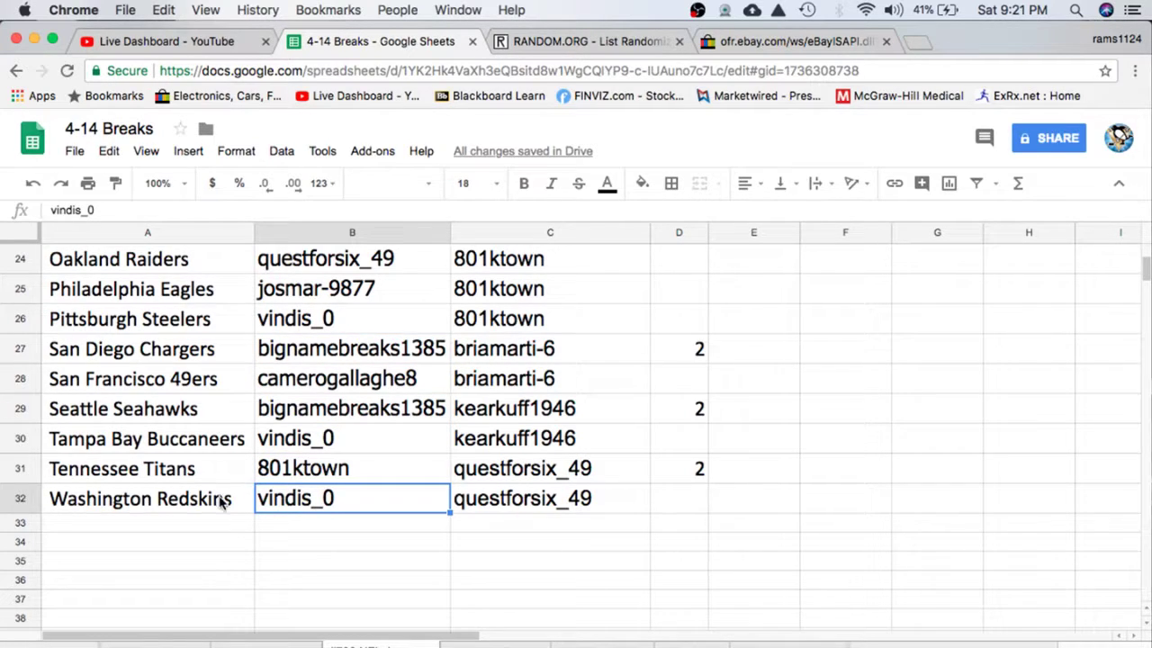
{"action": "scroll", "coordinate": [267, 468], "scroll_direction": "up", "scroll_amount": 5}
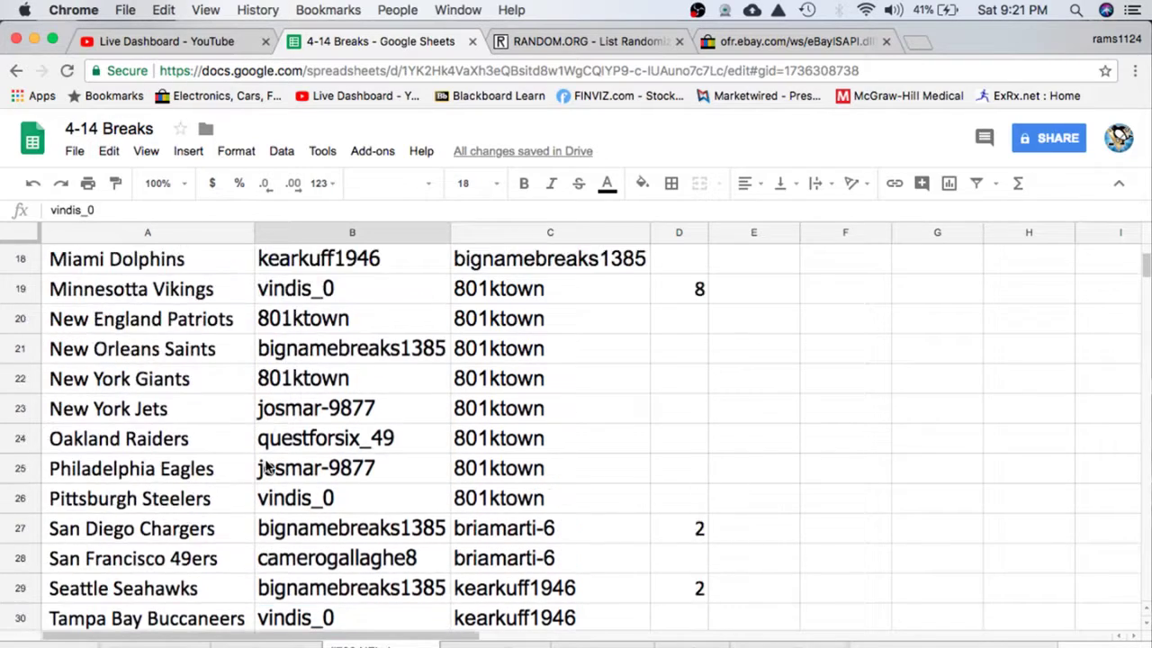
{"action": "scroll", "coordinate": [267, 467], "scroll_direction": "up", "scroll_amount": 5}
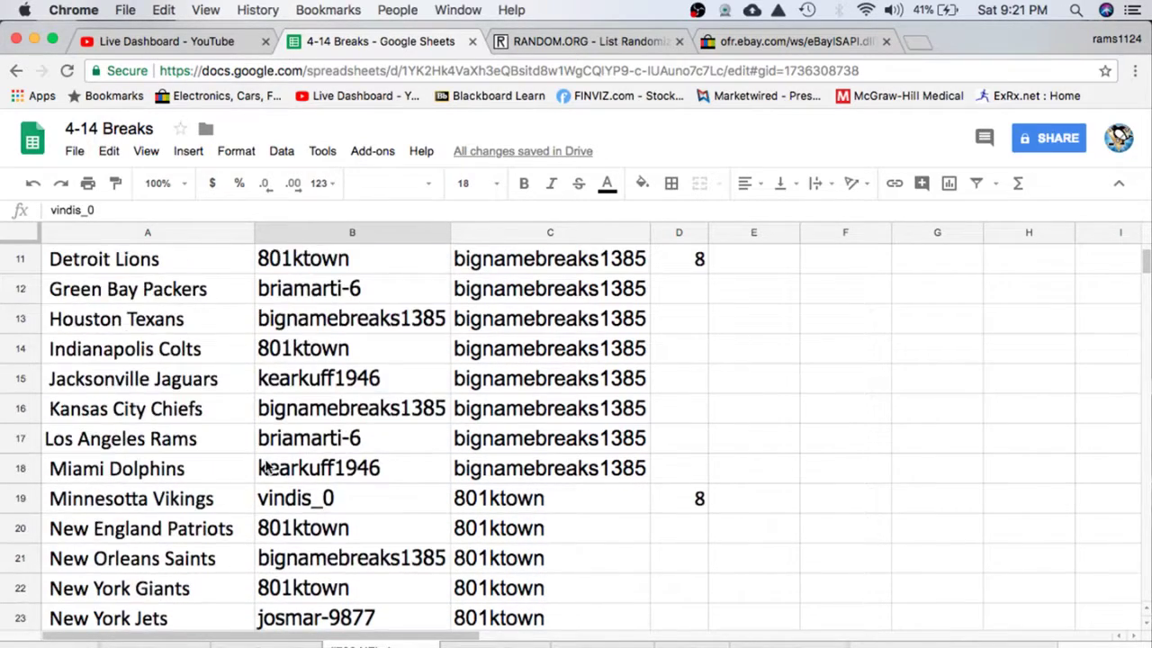
Scroll the 4-14 Breaks sheet back to the top and bring OBS to the front.
{"action": "scroll", "coordinate": [267, 467], "scroll_direction": "up", "scroll_amount": 5}
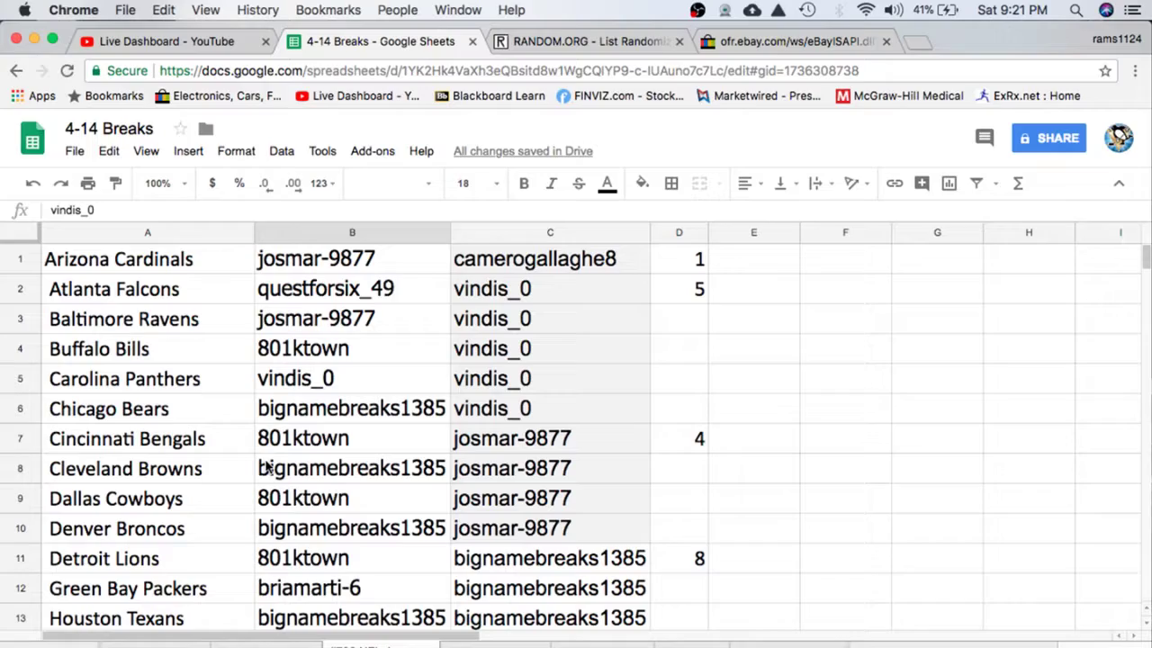
{"action": "left_click", "coordinate": [900, 642]}
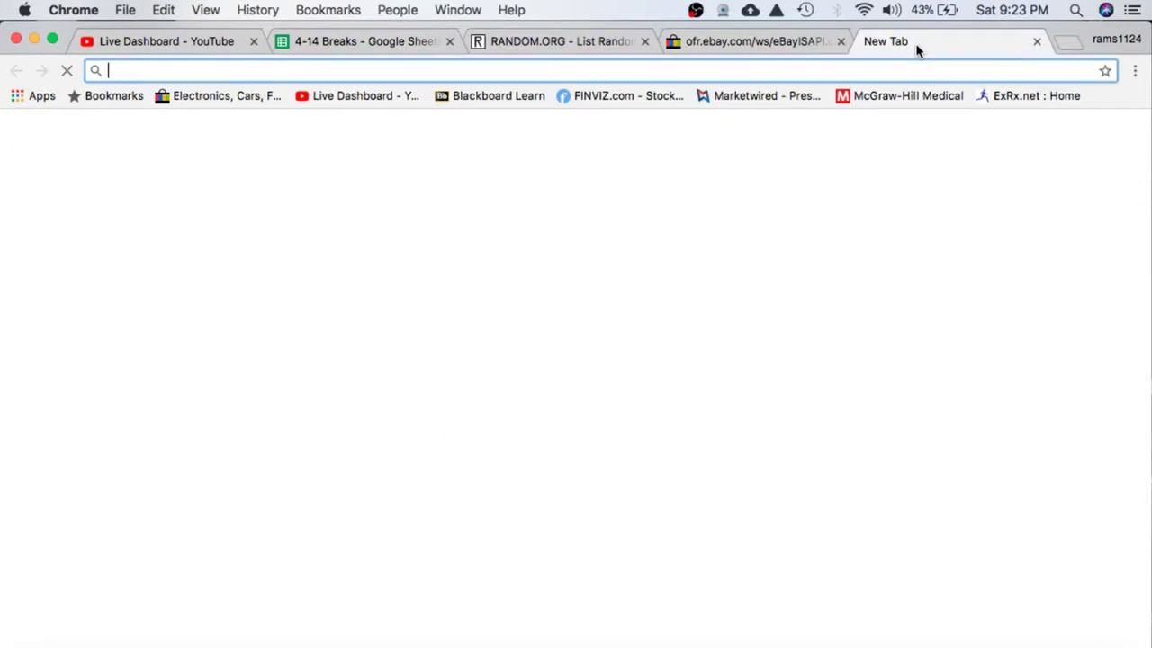
Search Google for 'joe schmidt' and look through the rugby union Wikipedia article.
{"action": "type", "text": "joe schmidt"}
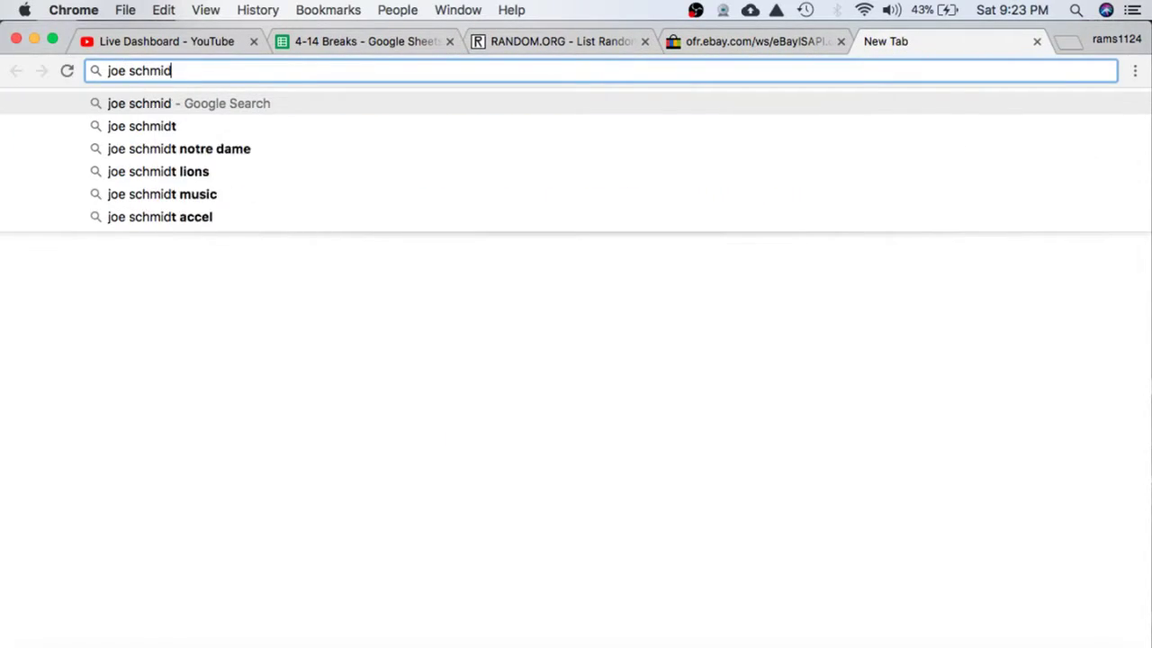
{"action": "key", "text": "Return"}
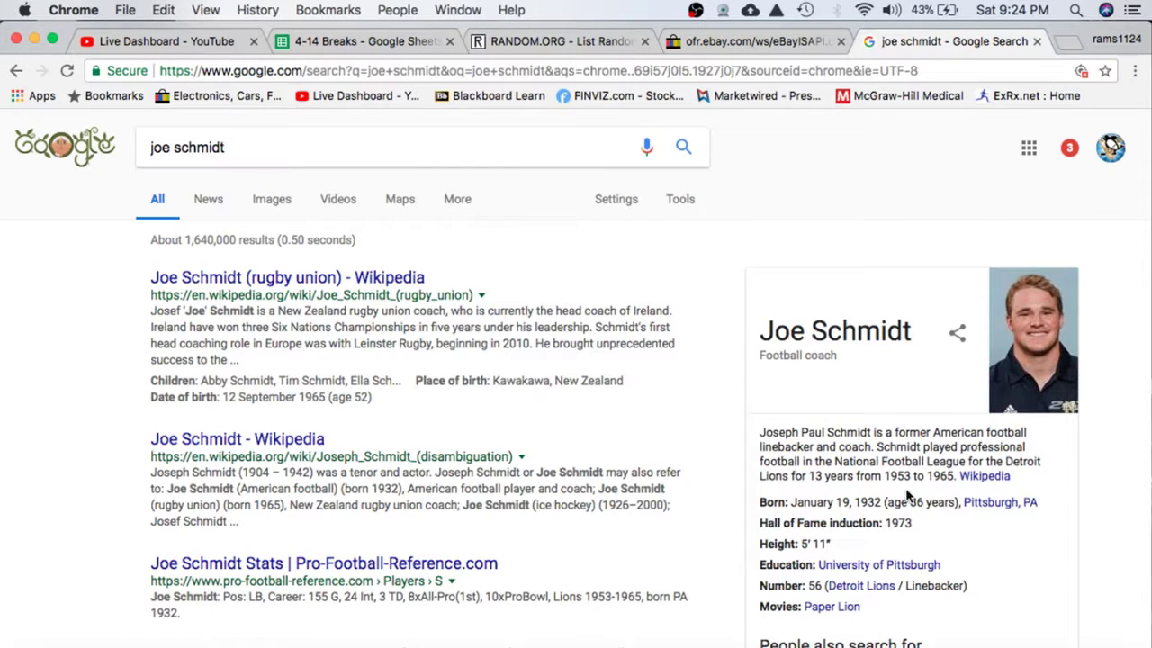
{"action": "scroll", "coordinate": [800, 367], "scroll_direction": "down", "scroll_amount": 3}
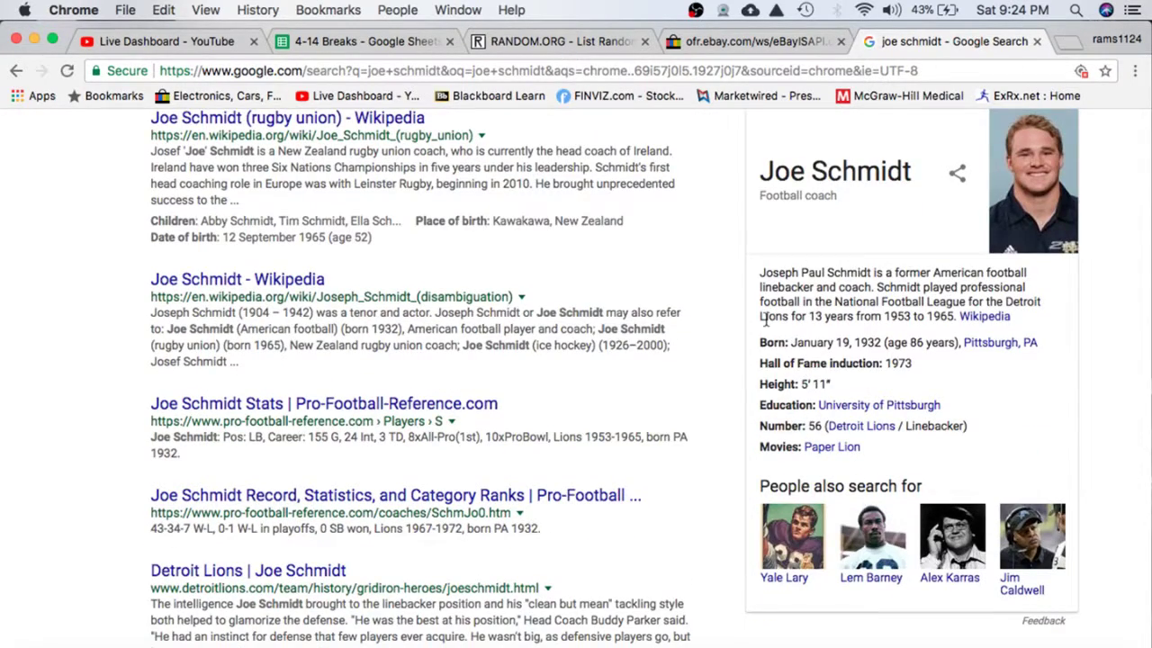
{"action": "scroll", "coordinate": [763, 320], "scroll_direction": "up", "scroll_amount": 3}
{"action": "left_click", "coordinate": [365, 278]}
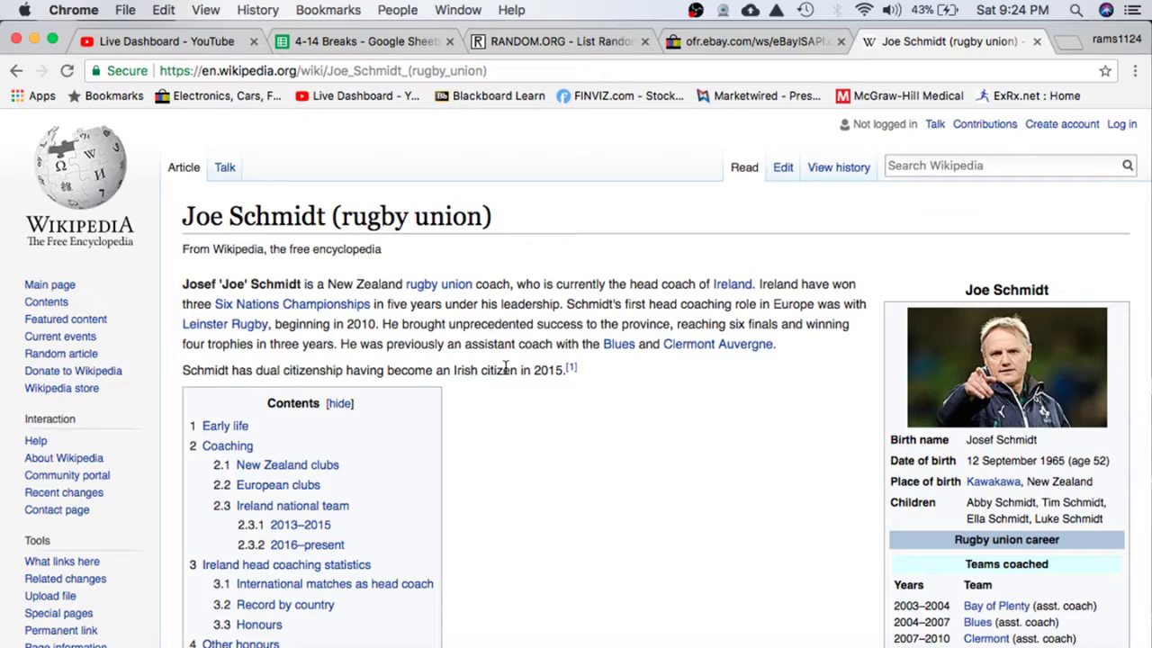
{"action": "scroll", "coordinate": [506, 368], "scroll_direction": "down", "scroll_amount": 3}
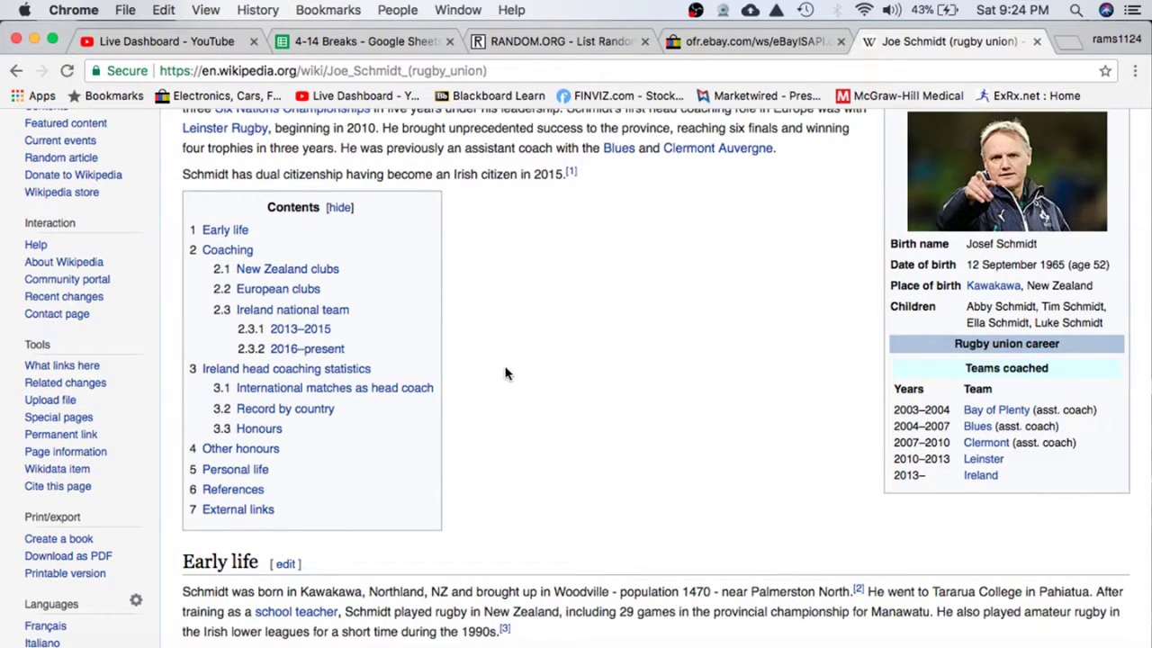
{"action": "scroll", "coordinate": [505, 372], "scroll_direction": "down", "scroll_amount": 3}
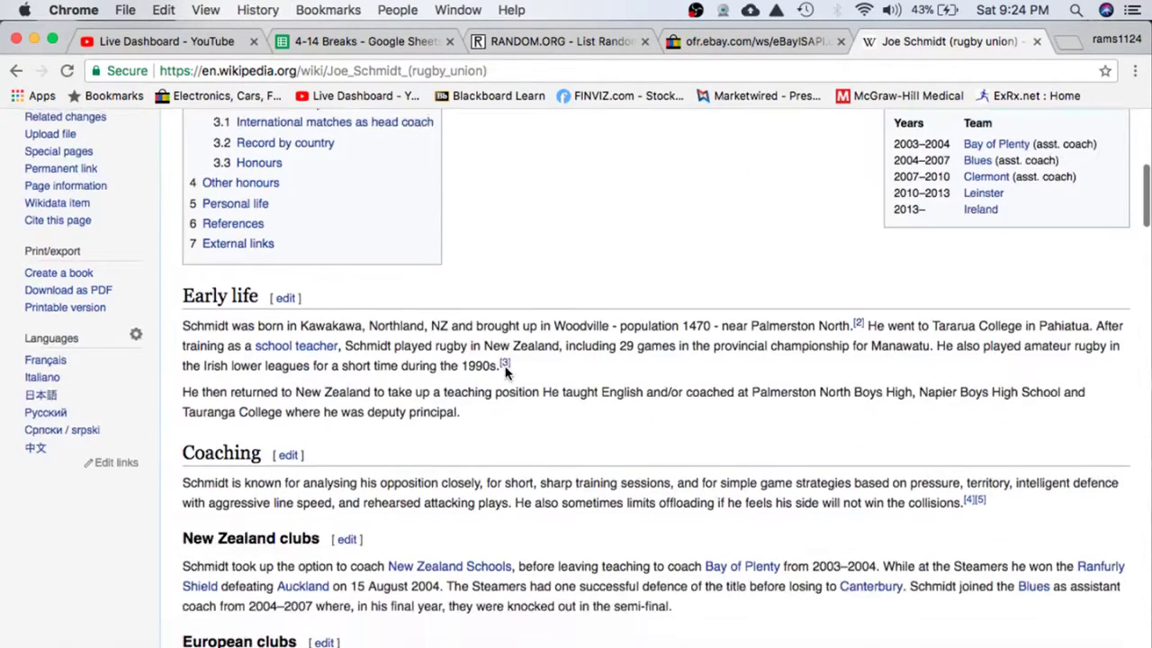
{"action": "scroll", "coordinate": [507, 259], "scroll_direction": "down", "scroll_amount": 10}
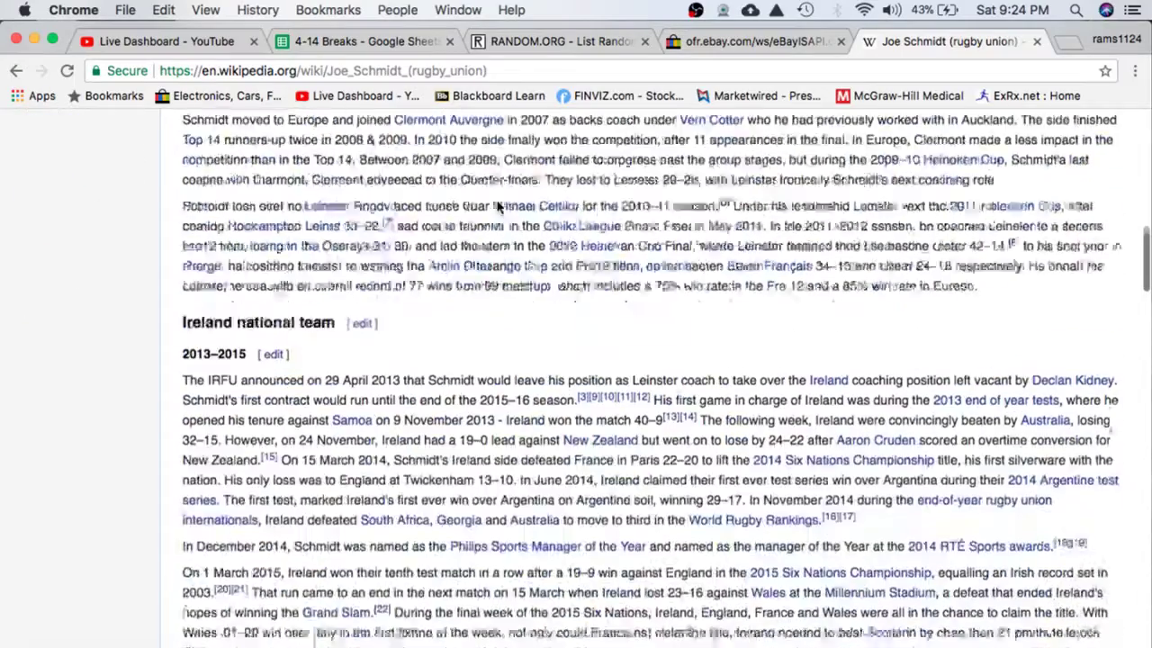
{"action": "scroll", "coordinate": [421, 261], "scroll_direction": "up", "scroll_amount": 20}
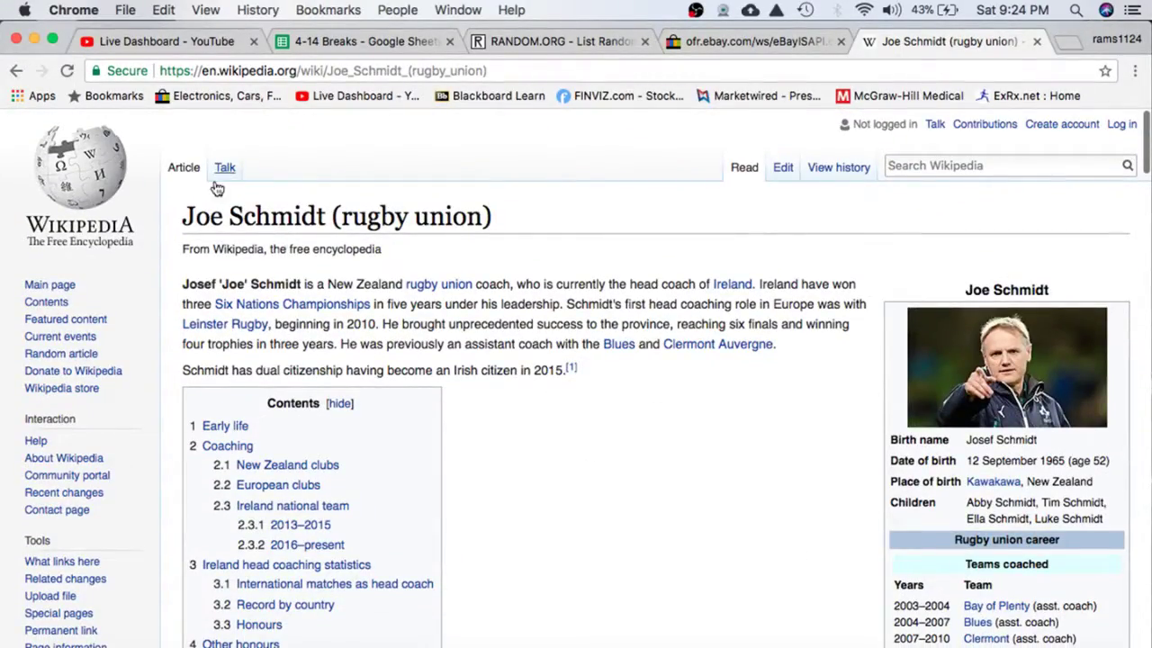
Go back and refine the search to 'joe schmidt nfl'.
{"action": "left_click", "coordinate": [16, 70]}
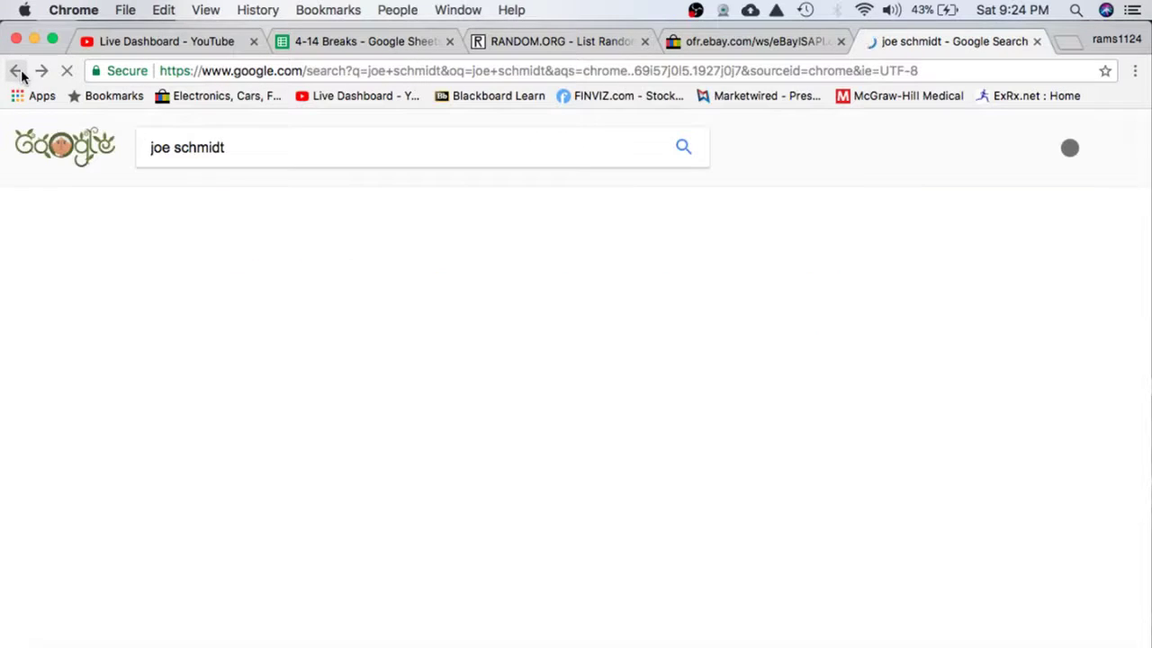
{"action": "left_click", "coordinate": [370, 146]}
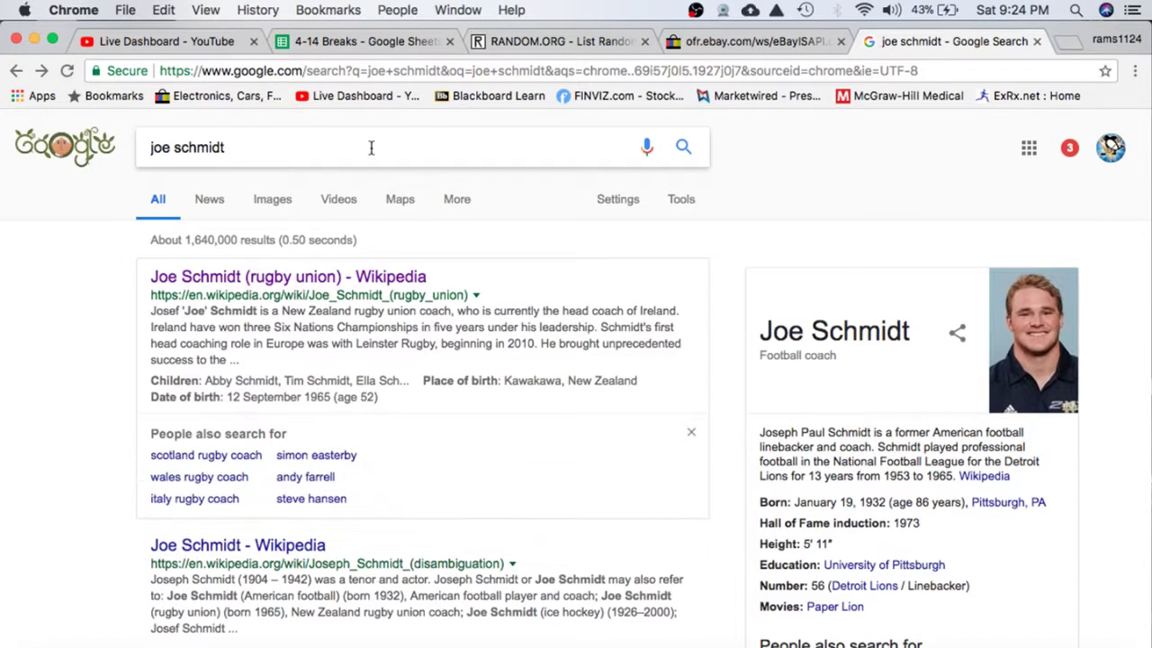
{"action": "type", "text": " nfl"}
{"action": "key", "text": "Return"}
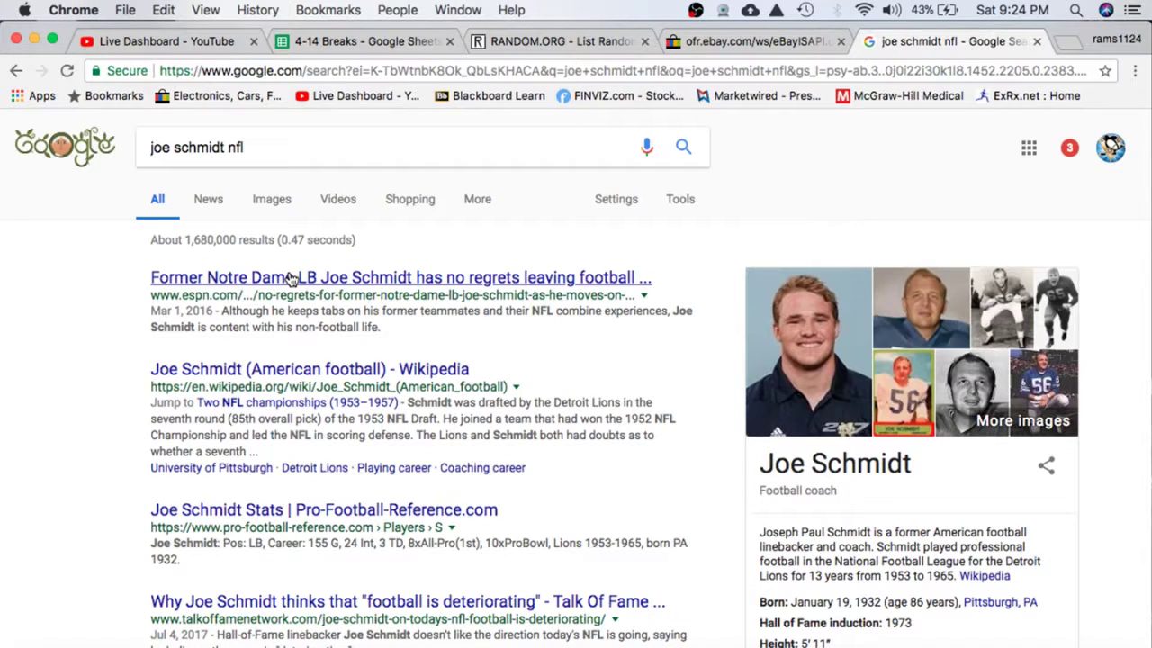
{"action": "scroll", "coordinate": [90, 346], "scroll_direction": "down", "scroll_amount": 1}
Open and skim the Joe Schmidt (American football) Wikipedia article.
{"action": "left_click", "coordinate": [236, 341]}
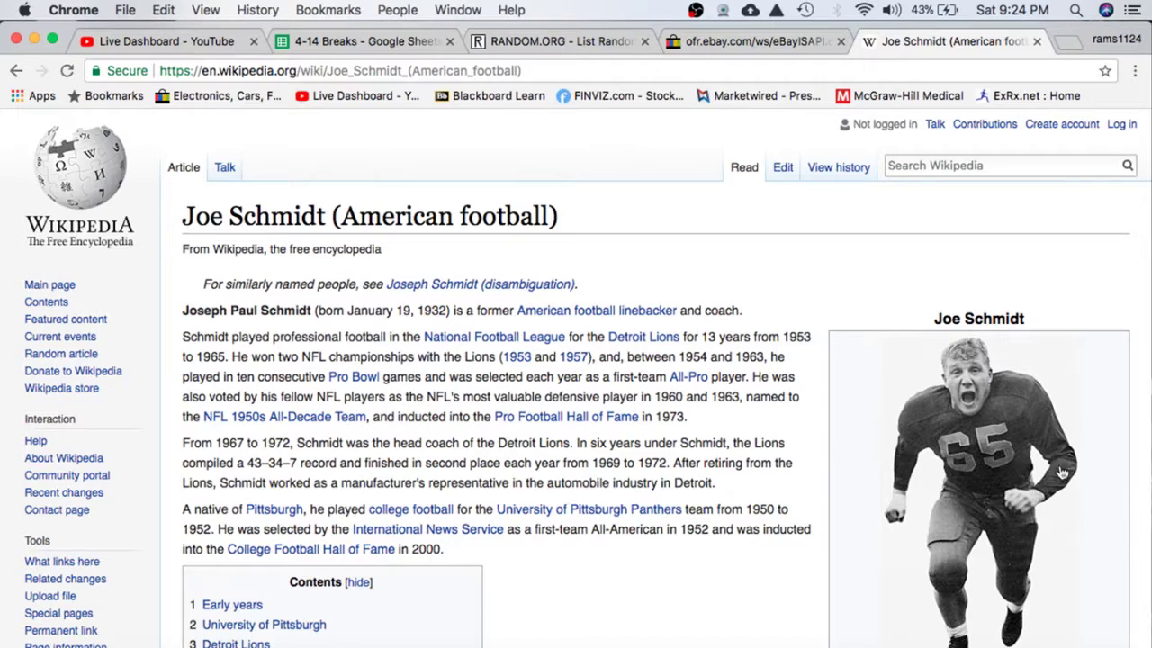
{"action": "scroll", "coordinate": [777, 310], "scroll_direction": "down", "scroll_amount": 8}
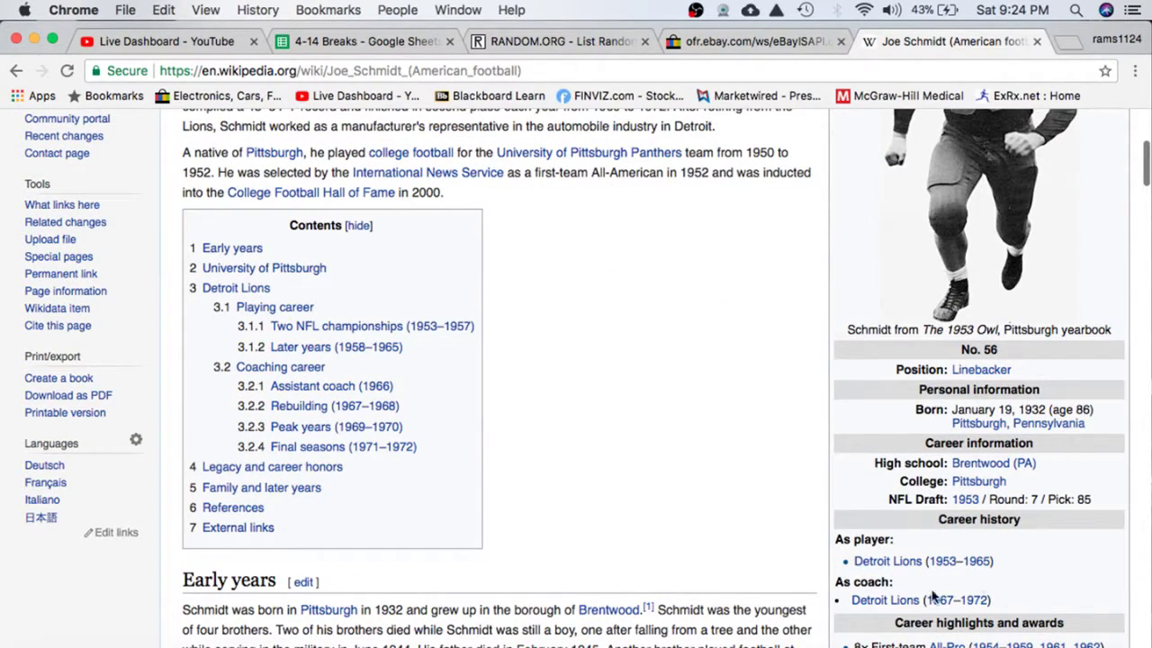
{"action": "scroll", "coordinate": [727, 503], "scroll_direction": "up", "scroll_amount": 1}
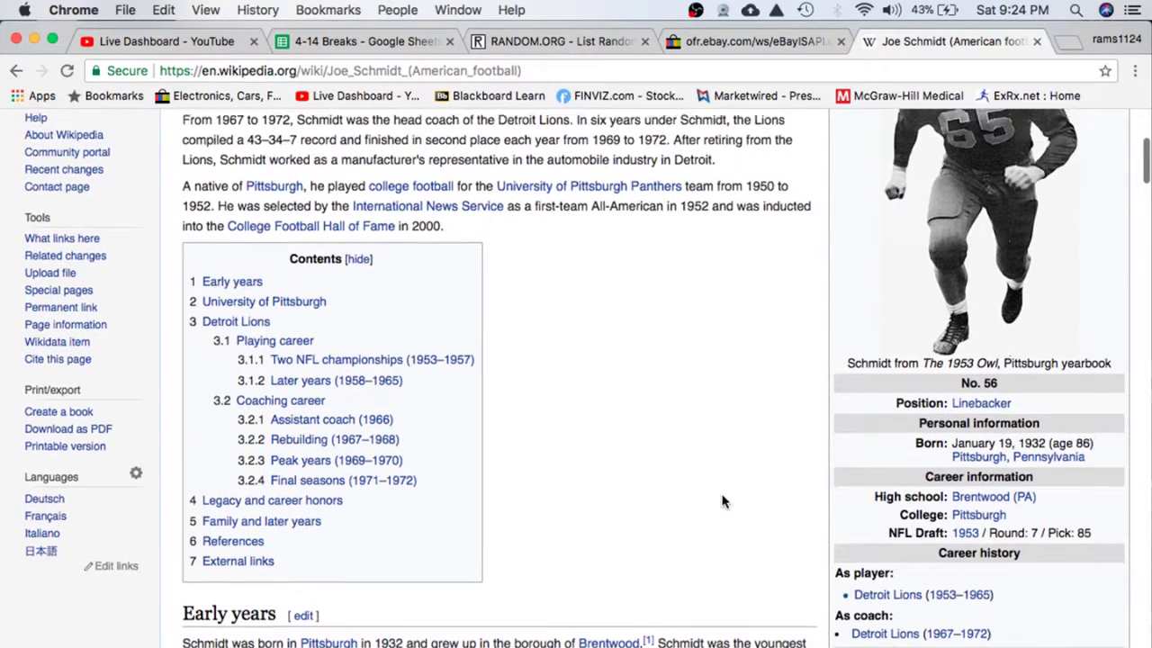
{"action": "scroll", "coordinate": [522, 522], "scroll_direction": "up", "scroll_amount": 7}
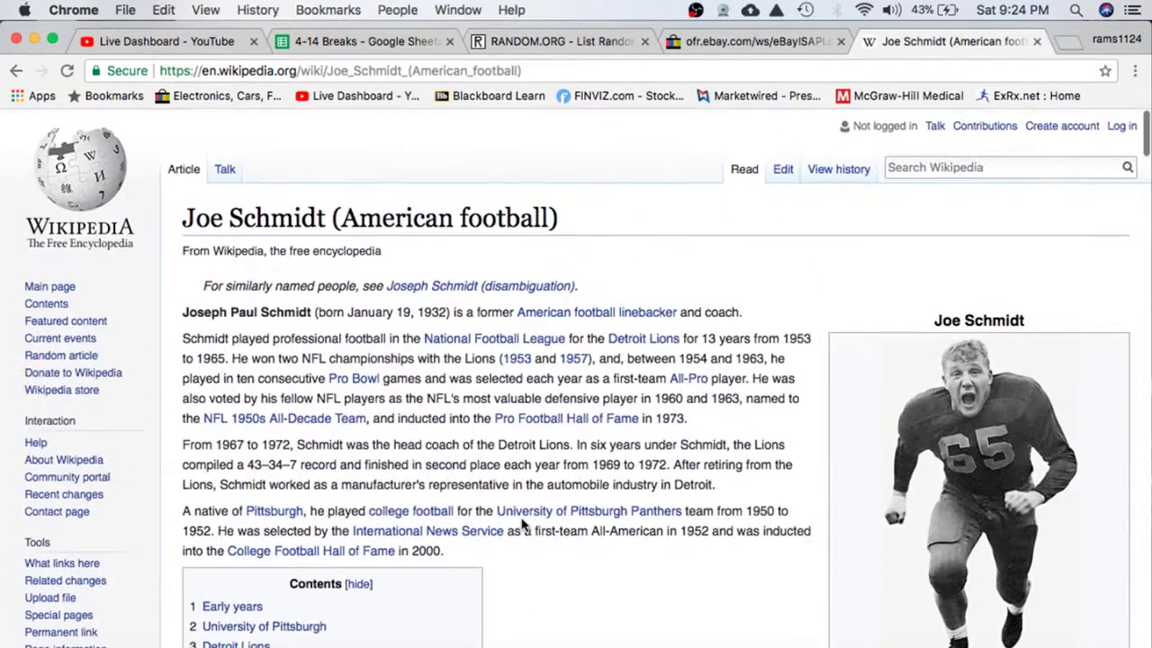
Return to the 4-14 Breaks spreadsheet in Chrome.
{"action": "key", "text": "super+Tab"}
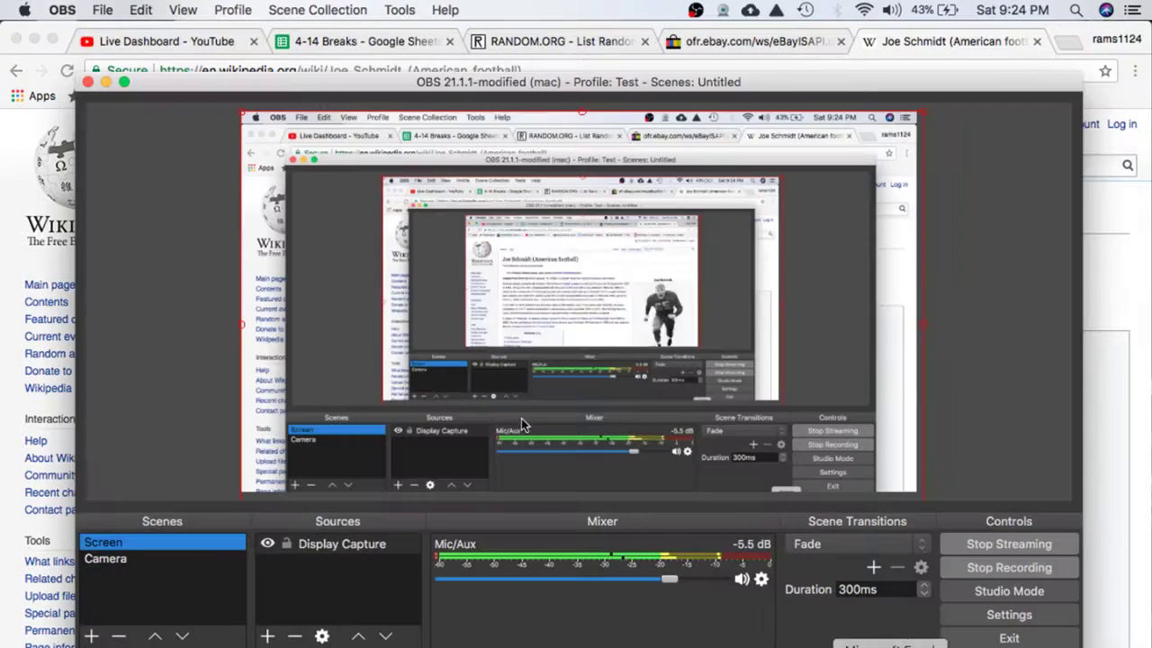
{"action": "left_click", "coordinate": [42, 103]}
{"action": "left_click", "coordinate": [324, 41]}
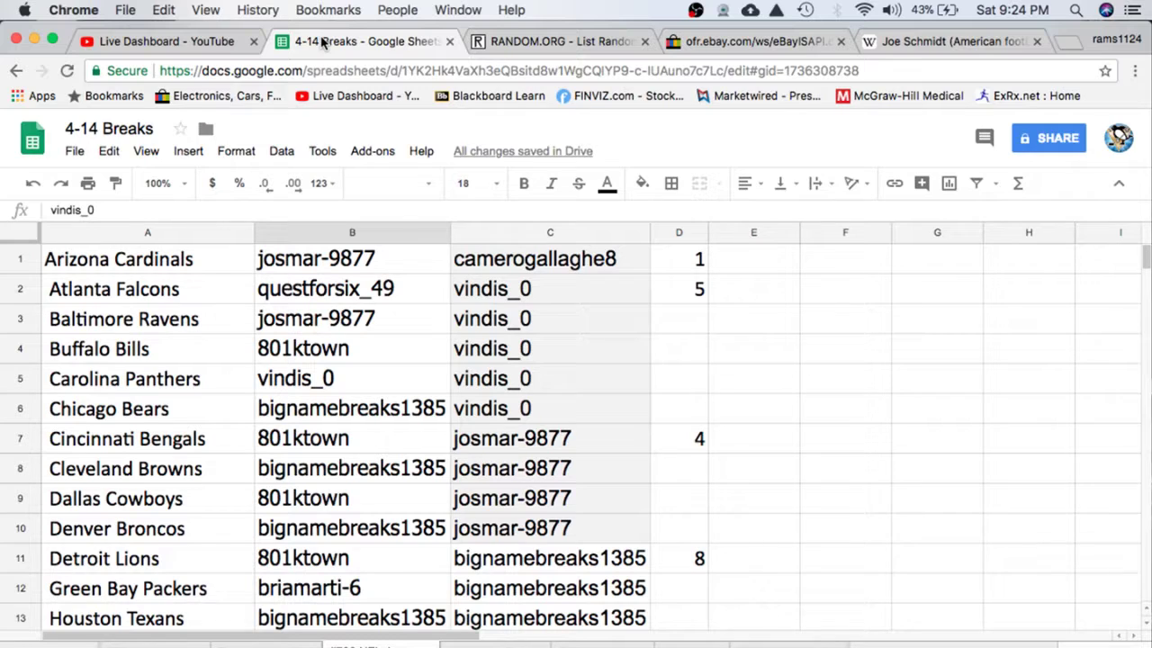
{"action": "scroll", "coordinate": [326, 335], "scroll_direction": "down", "scroll_amount": 1}
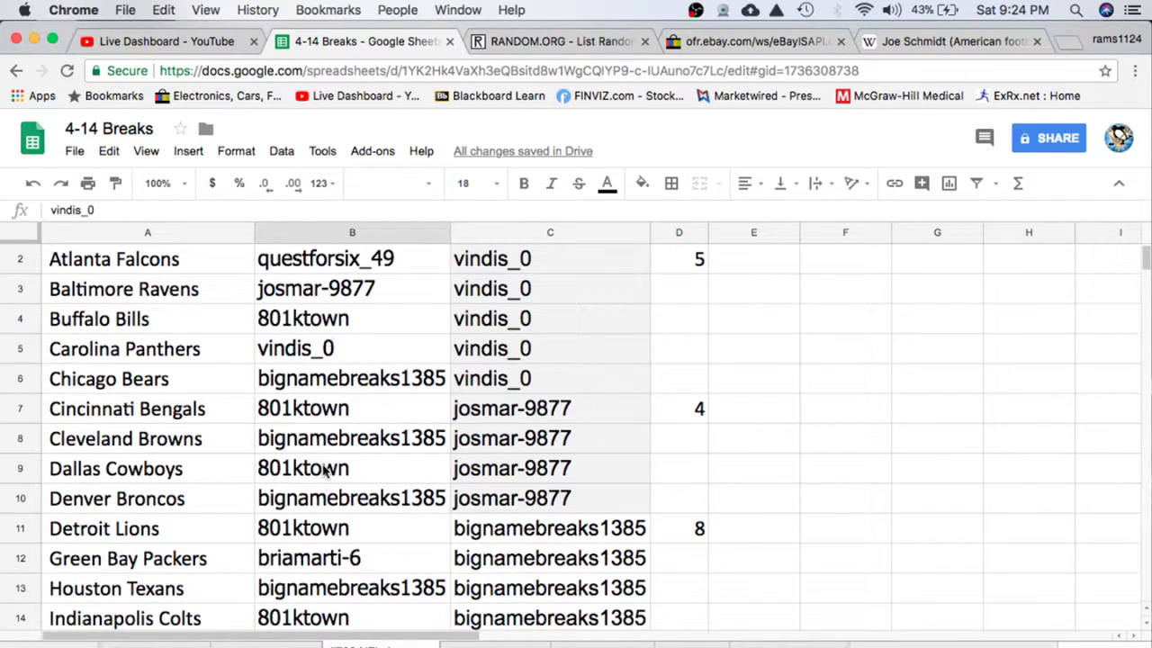
{"action": "left_click", "coordinate": [306, 534]}
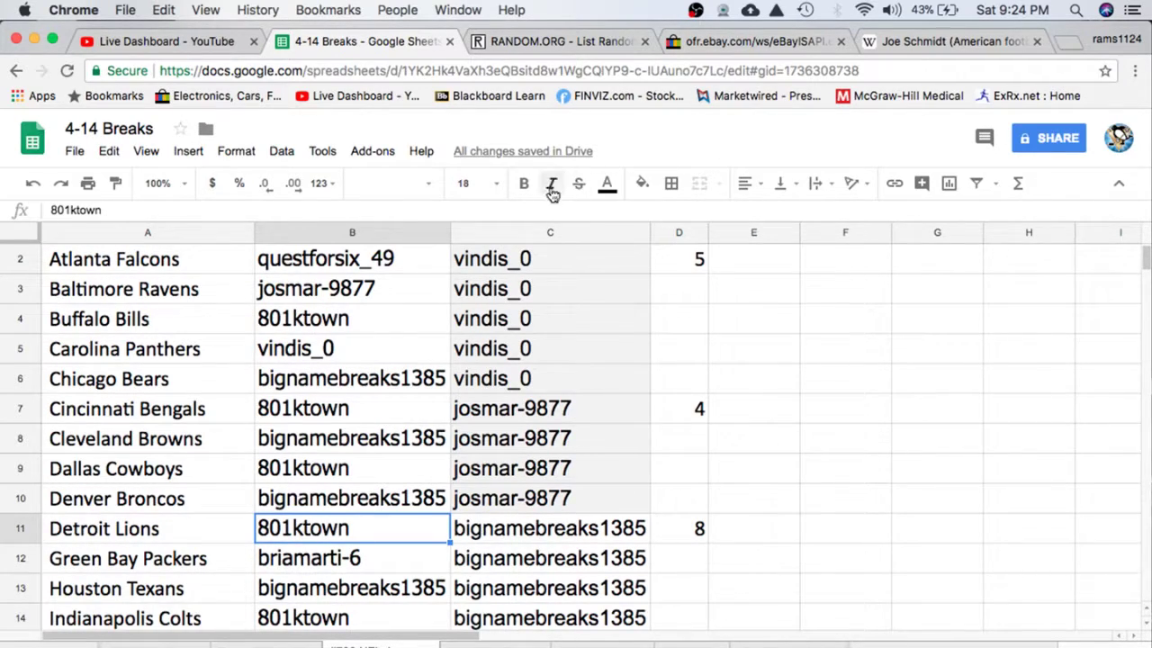
{"action": "left_click", "coordinate": [523, 185]}
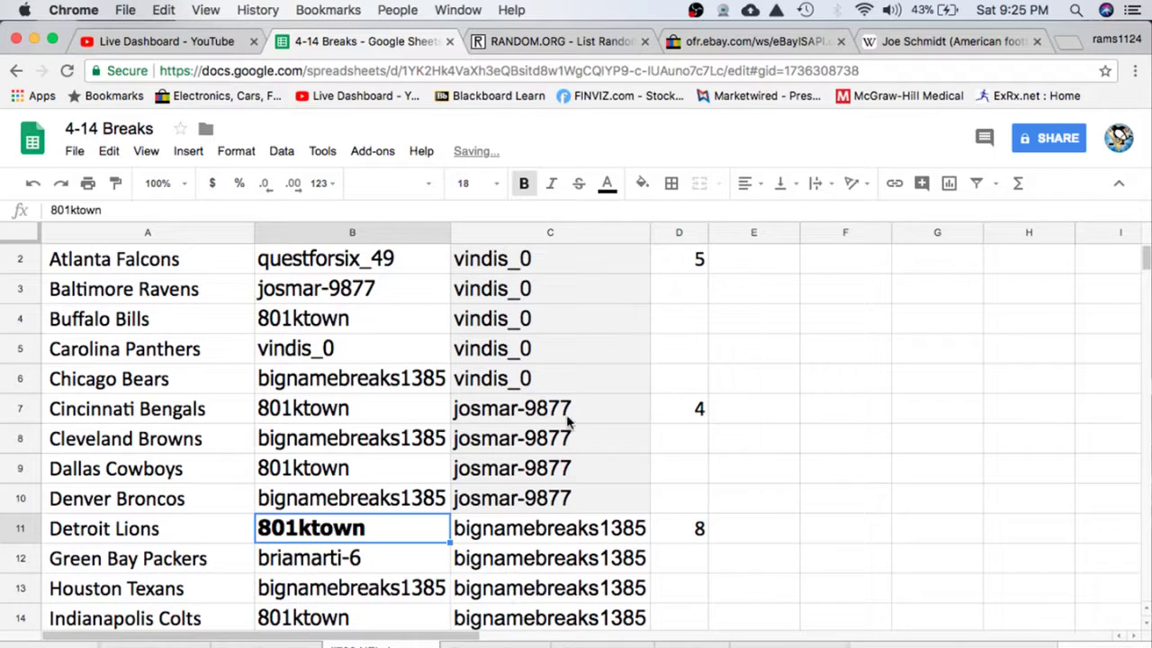
{"action": "left_click", "coordinate": [570, 234]}
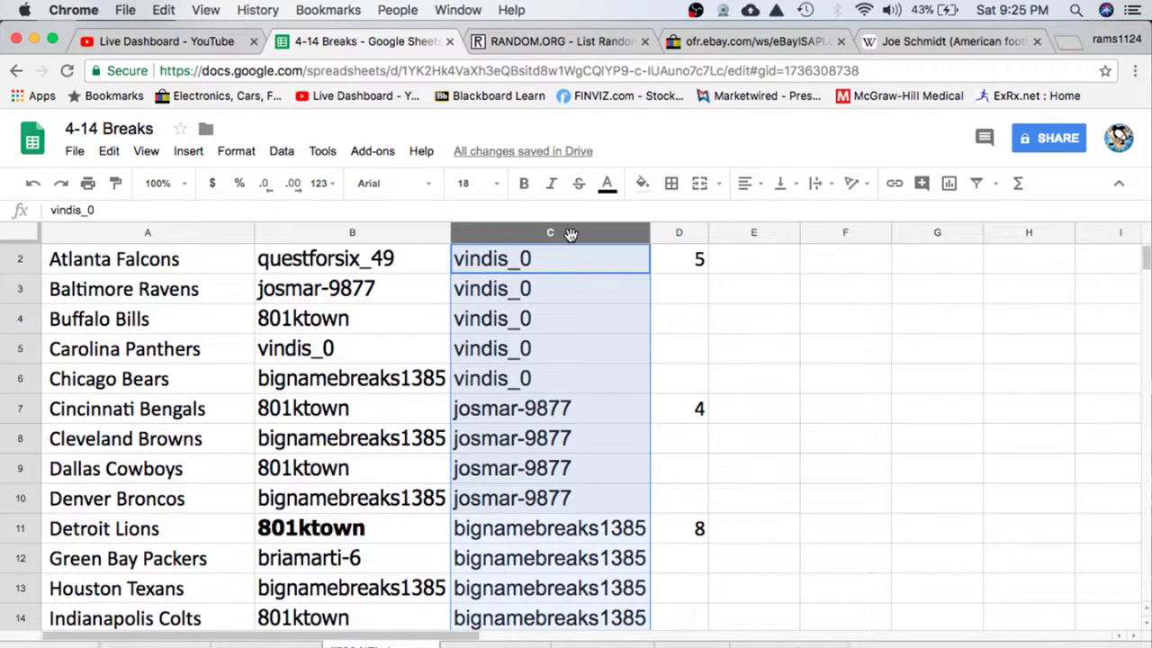
{"action": "key", "text": "ctrl+c"}
{"action": "left_click", "coordinate": [546, 45]}
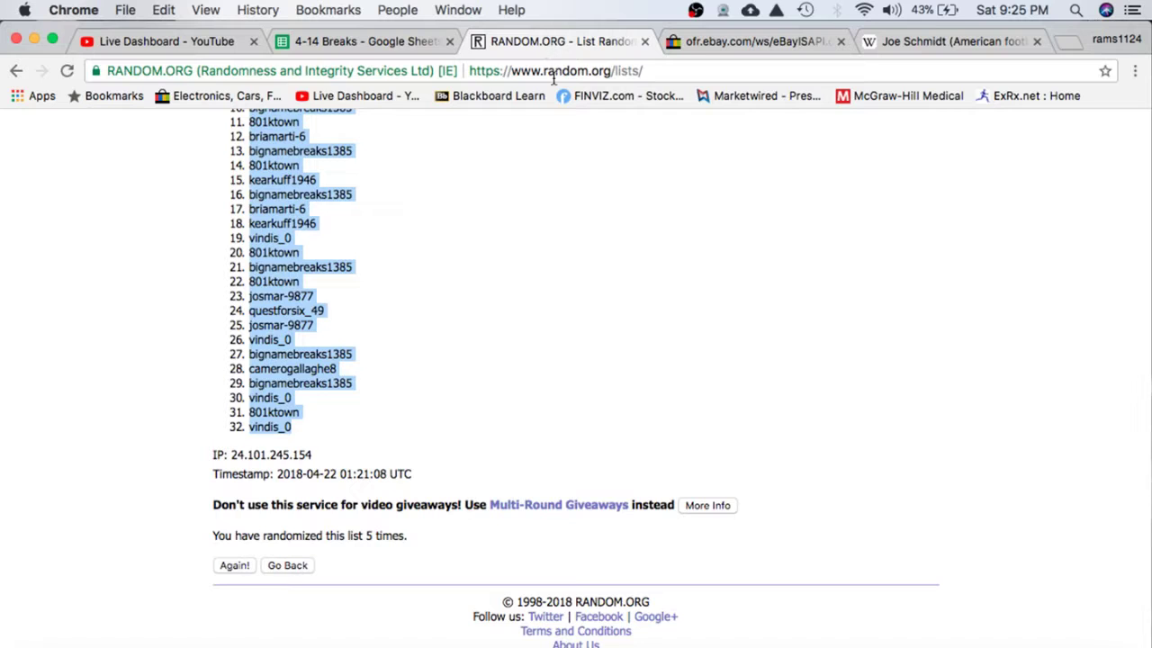
{"action": "left_click", "coordinate": [390, 373]}
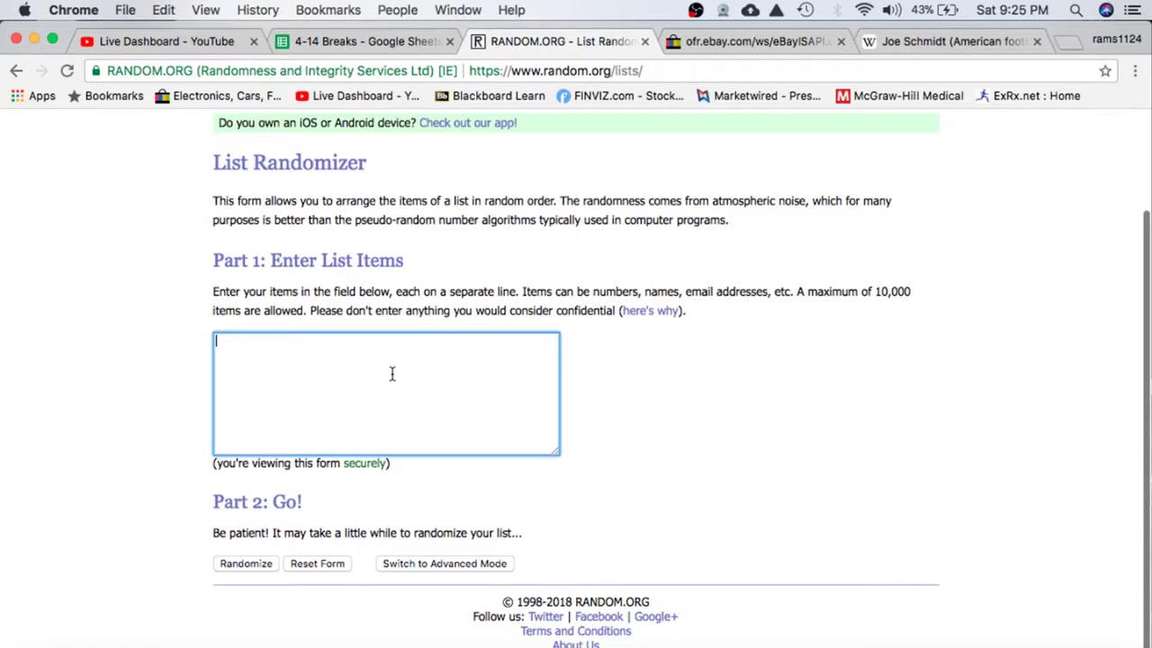
{"action": "key", "text": "ctrl+v"}
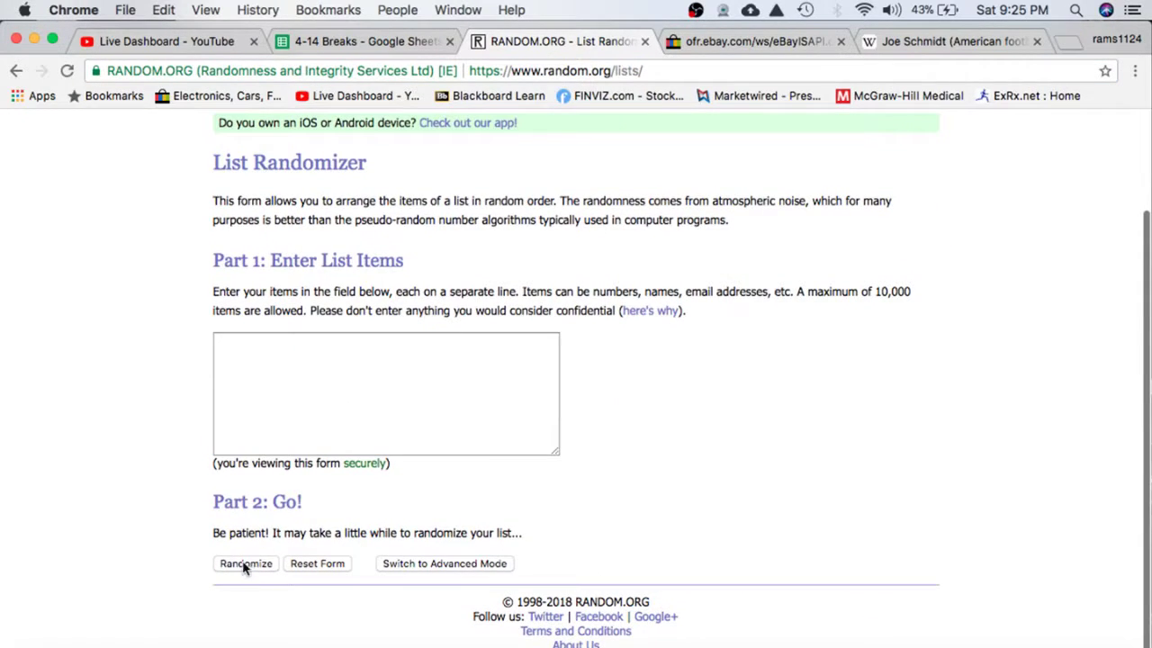
{"action": "left_click", "coordinate": [245, 555]}
{"action": "left_click", "coordinate": [225, 564]}
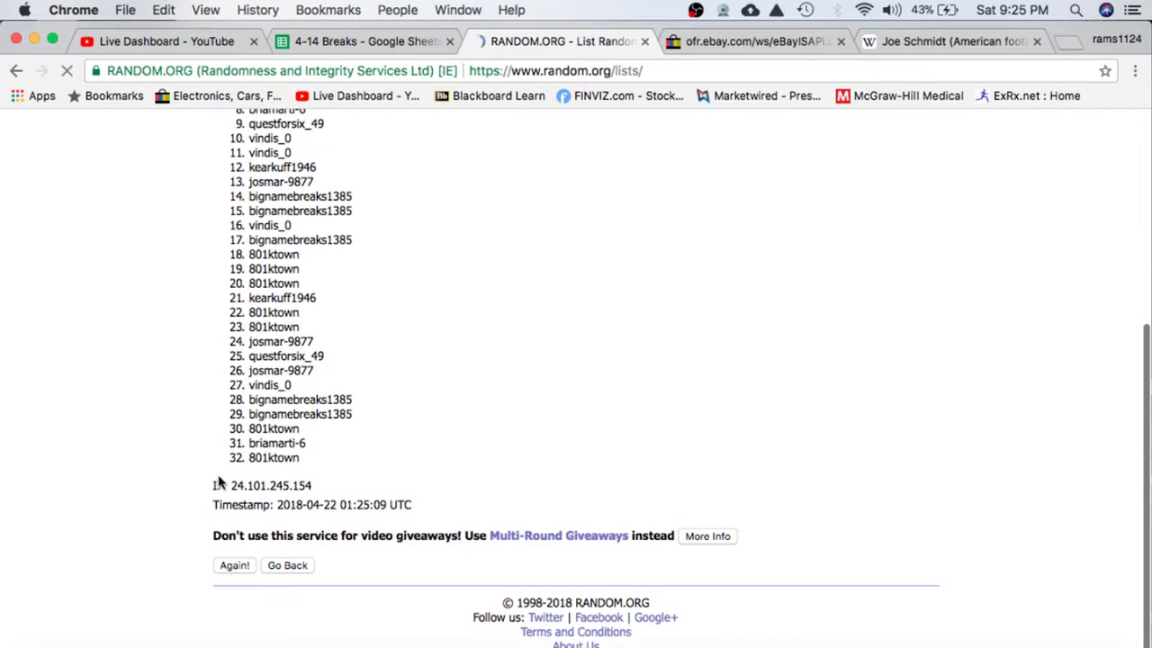
{"action": "left_click", "coordinate": [234, 571]}
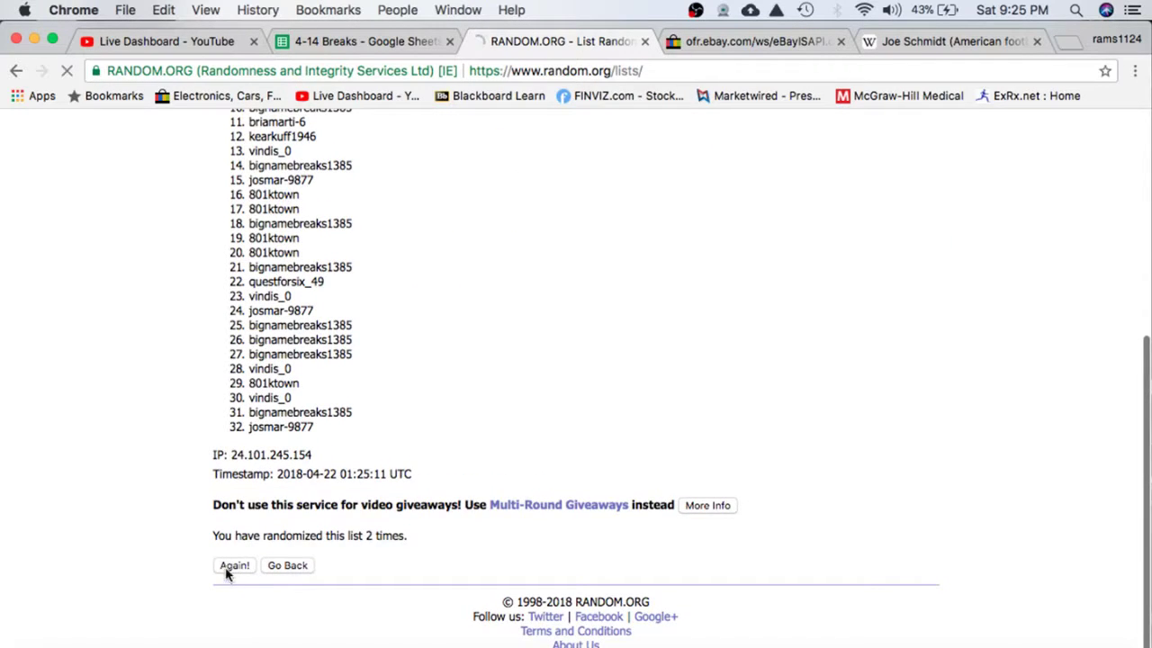
{"action": "left_click", "coordinate": [228, 570]}
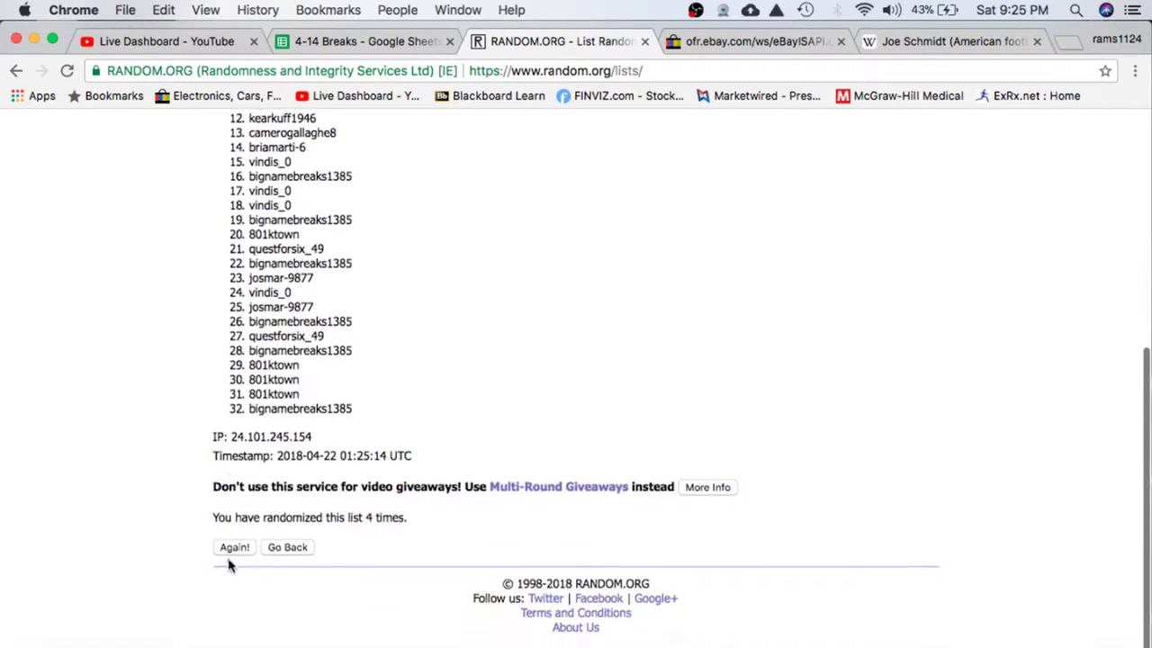
{"action": "left_click", "coordinate": [230, 569]}
{"action": "double_click", "coordinate": [275, 348]}
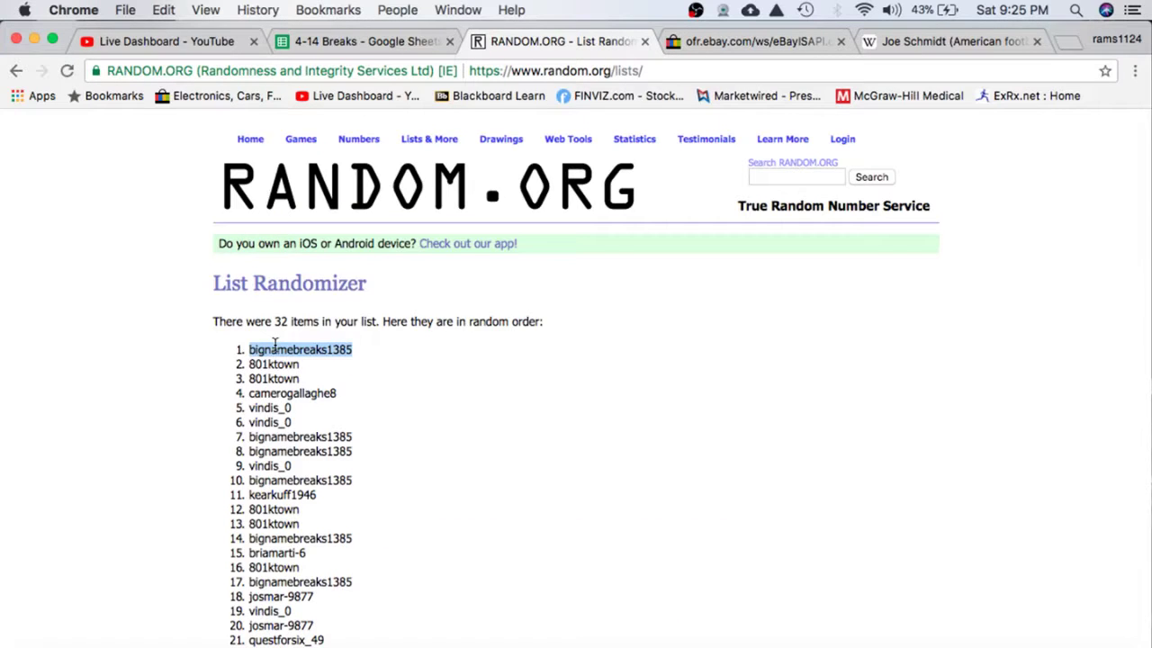
{"action": "key", "text": "super+c"}
{"action": "left_click", "coordinate": [335, 36]}
{"action": "left_click", "coordinate": [295, 643]}
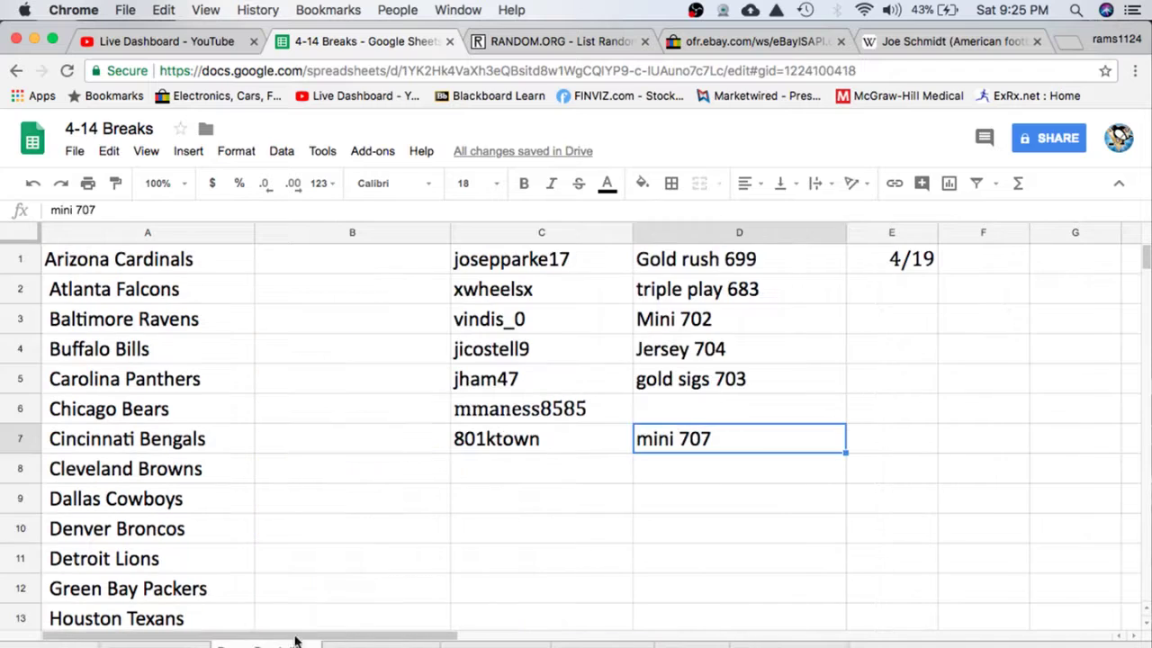
{"action": "left_click", "coordinate": [477, 484]}
{"action": "key", "text": "super+v"}
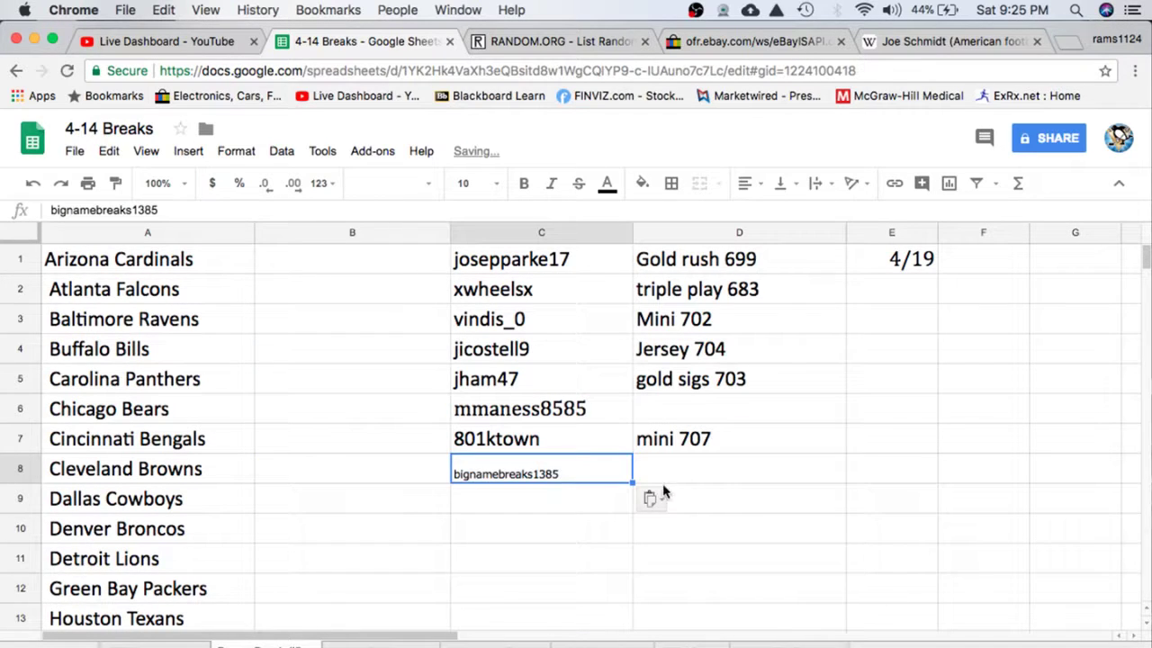
{"action": "left_click", "coordinate": [653, 499]}
{"action": "left_click", "coordinate": [662, 530]}
{"action": "left_click", "coordinate": [686, 471]}
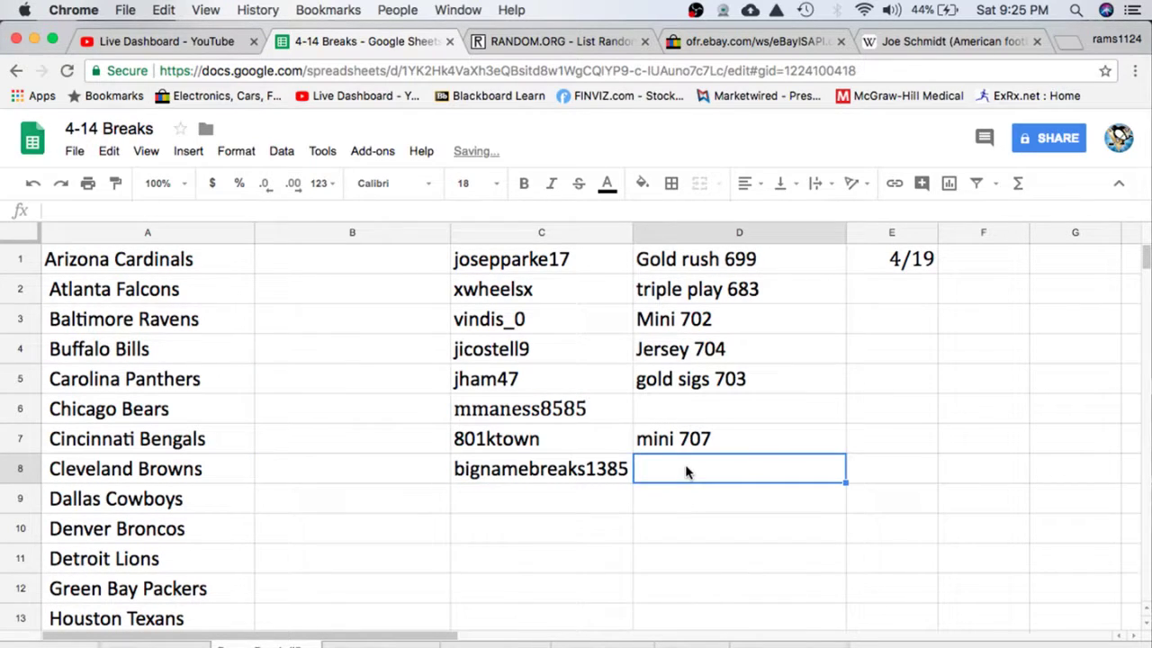
{"action": "type", "text": "Jer"}
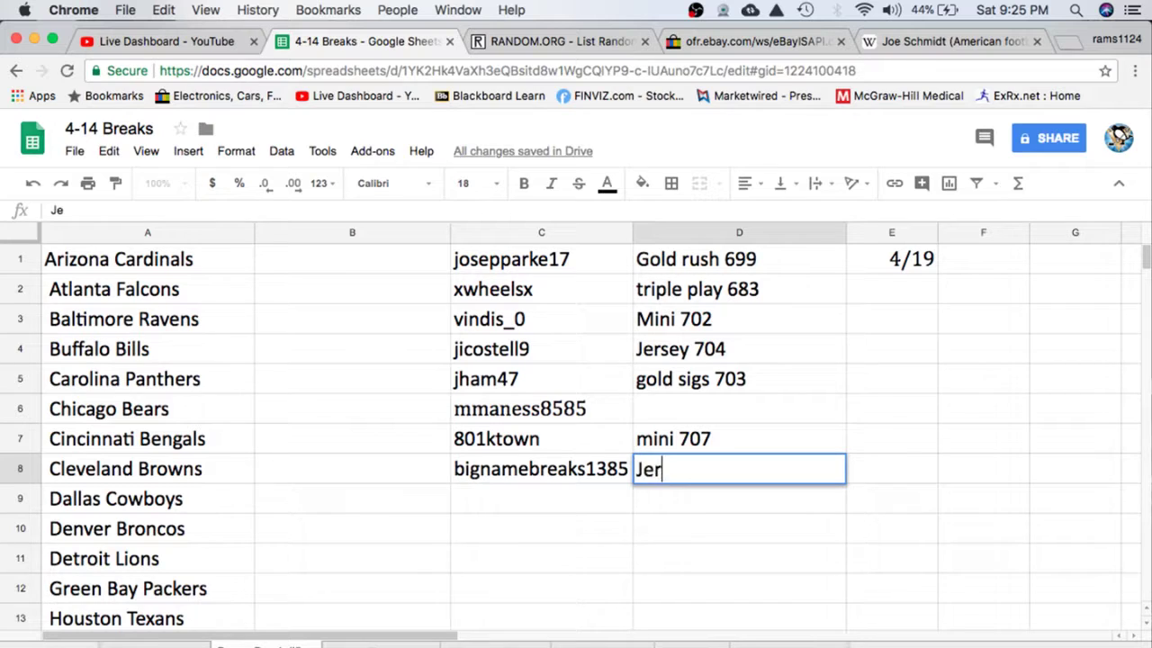
{"action": "type", "text": "sey "}
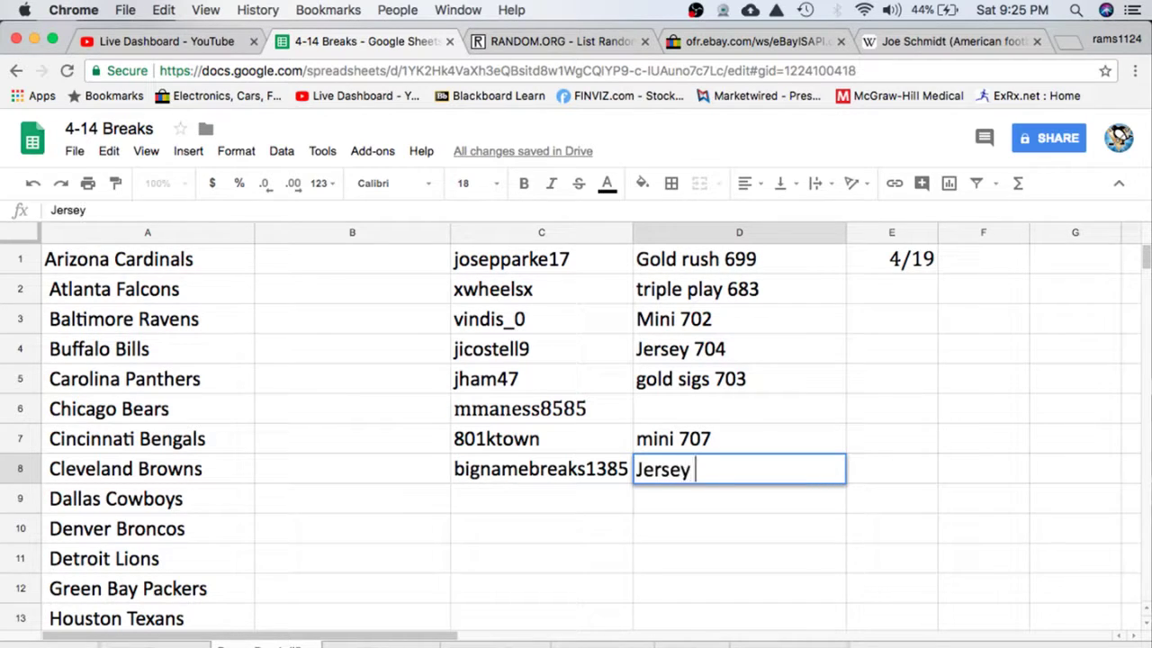
{"action": "type", "text": "706"}
Bring the OBS recording window in front of the spreadsheet.
{"action": "left_click", "coordinate": [1008, 643]}
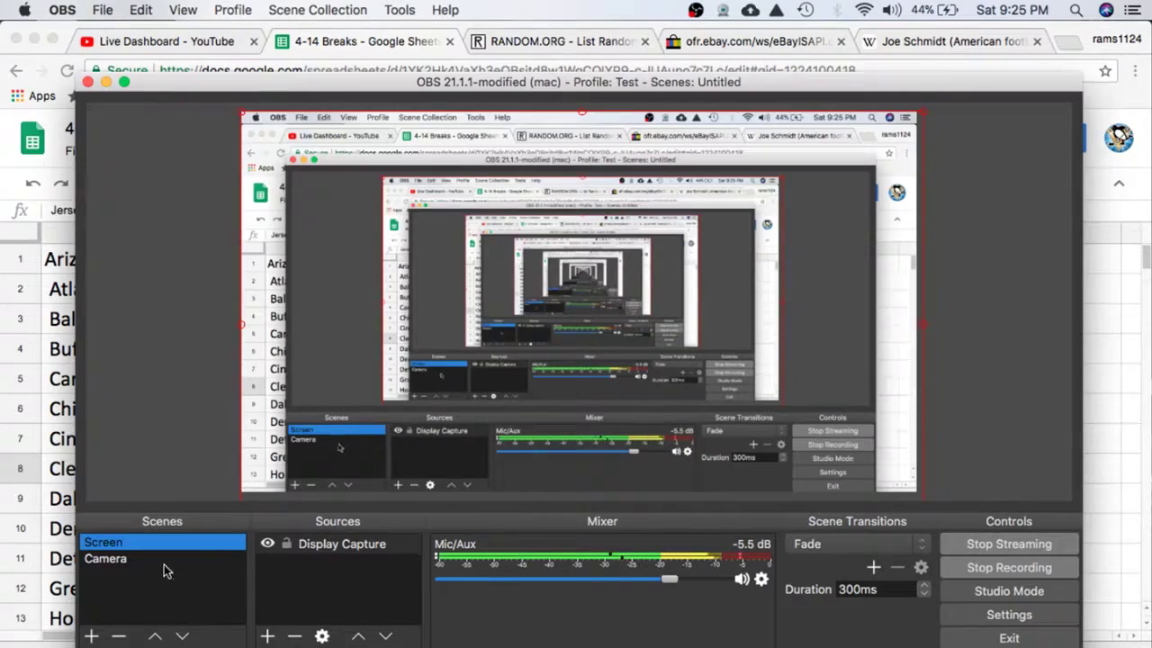